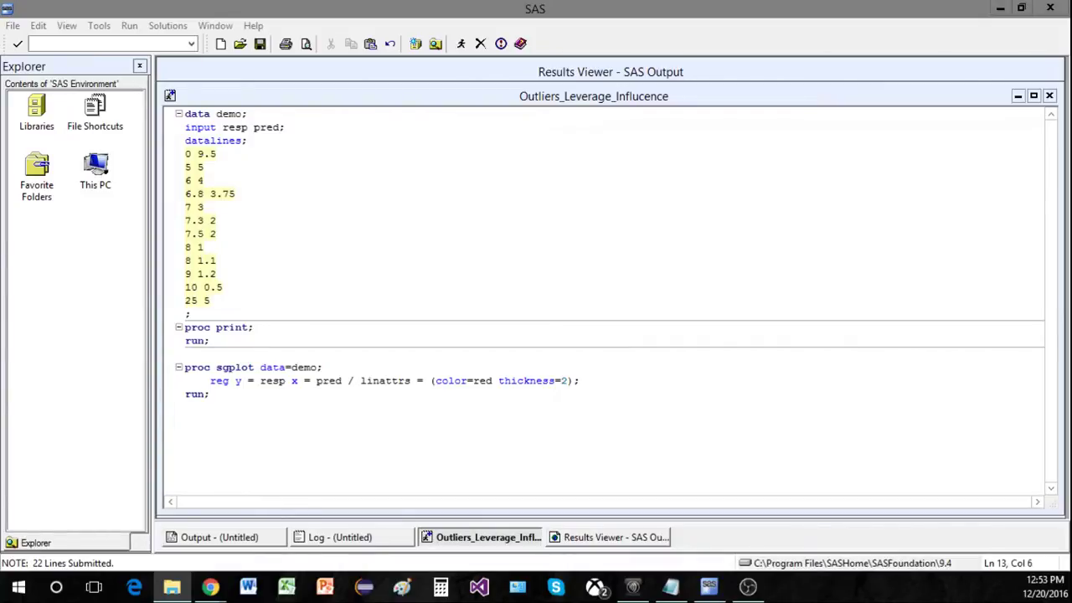
Point out the '7.5 2' data line, then move to the empty line below the sgplot step
click(447, 236)
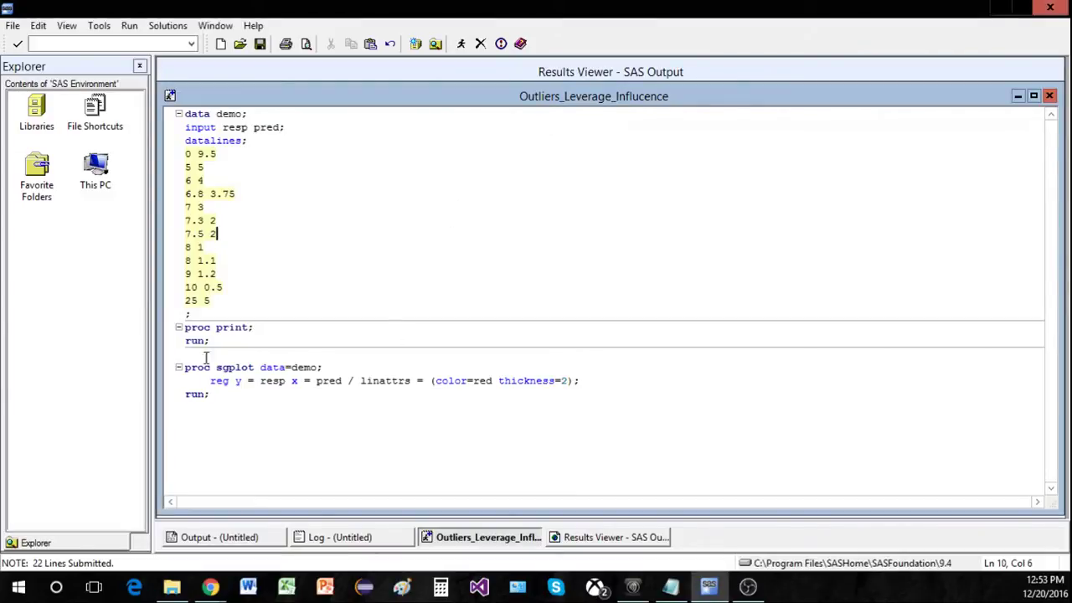
click(322, 432)
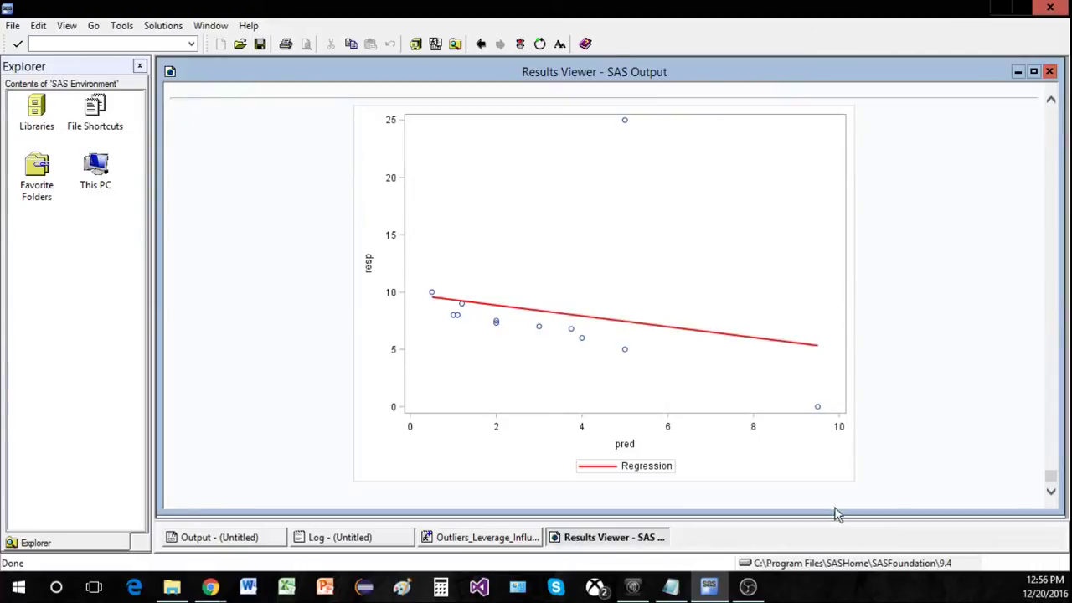
Scroll through the printed demo data and scatter plot, then return to the Outliers_Leverage_Influcence program
scroll(871, 324, up, 5)
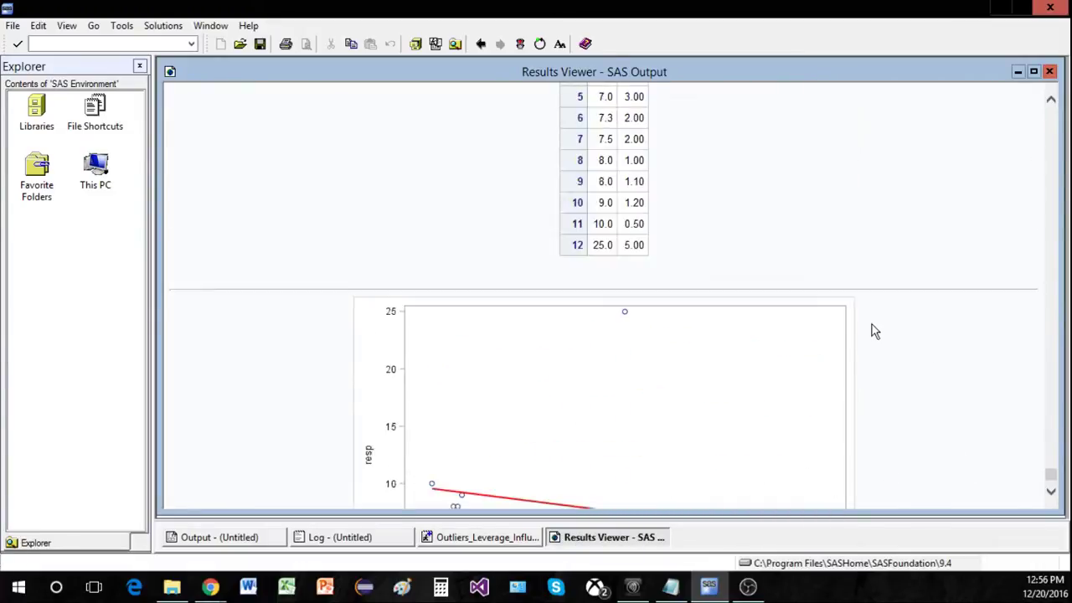
scroll(692, 376, down, 5)
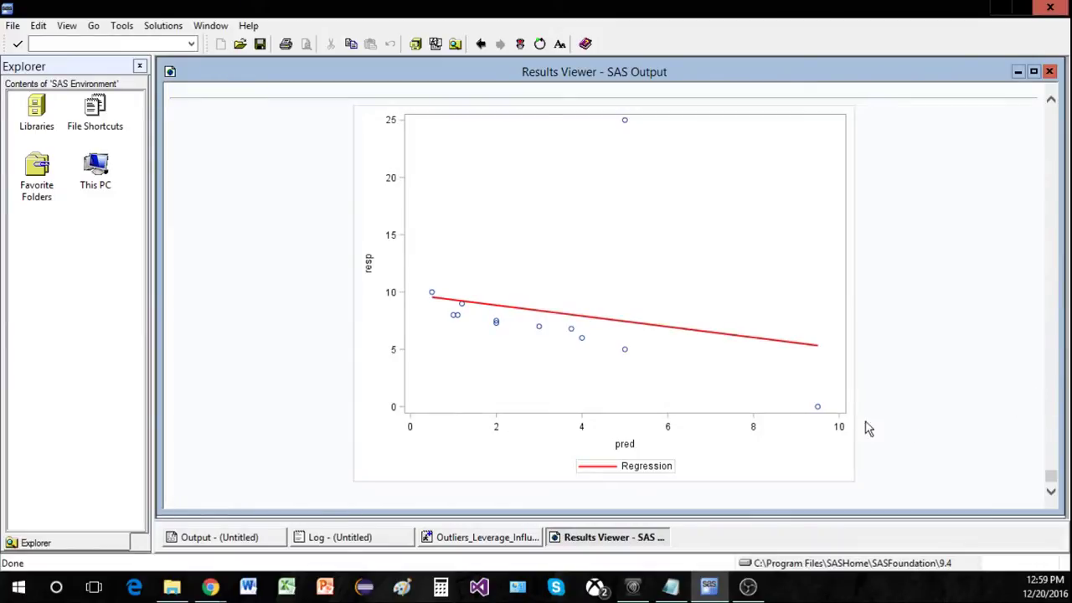
click(494, 537)
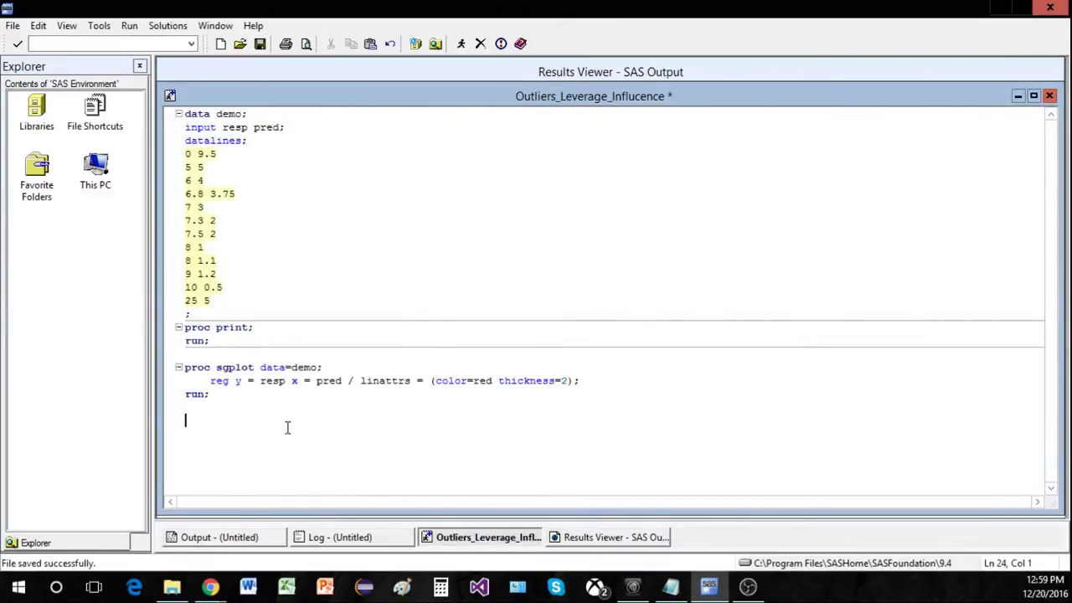
Paste a proc reg step modelling resp on pred with the /r option below sgplot
text(proc reg data=demo;     model resp = pred /r; run;)
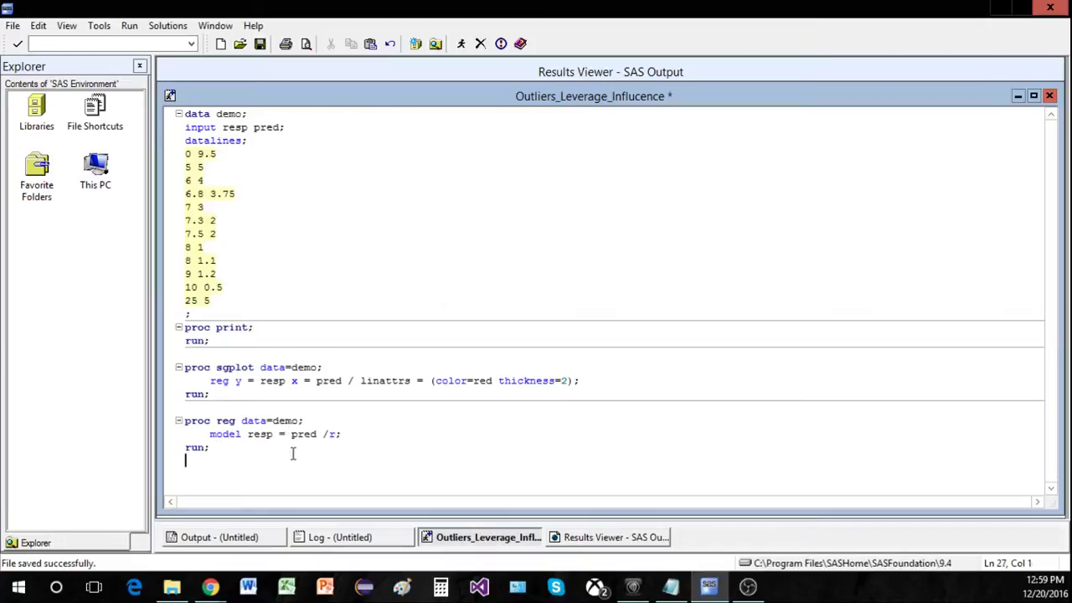
text(++)
key(BackSpace)
key(Return)
key(Return)
key(Return)
key(Return)
key(Return)
key(Return)
key(Return)
key(Return)
key(Return)
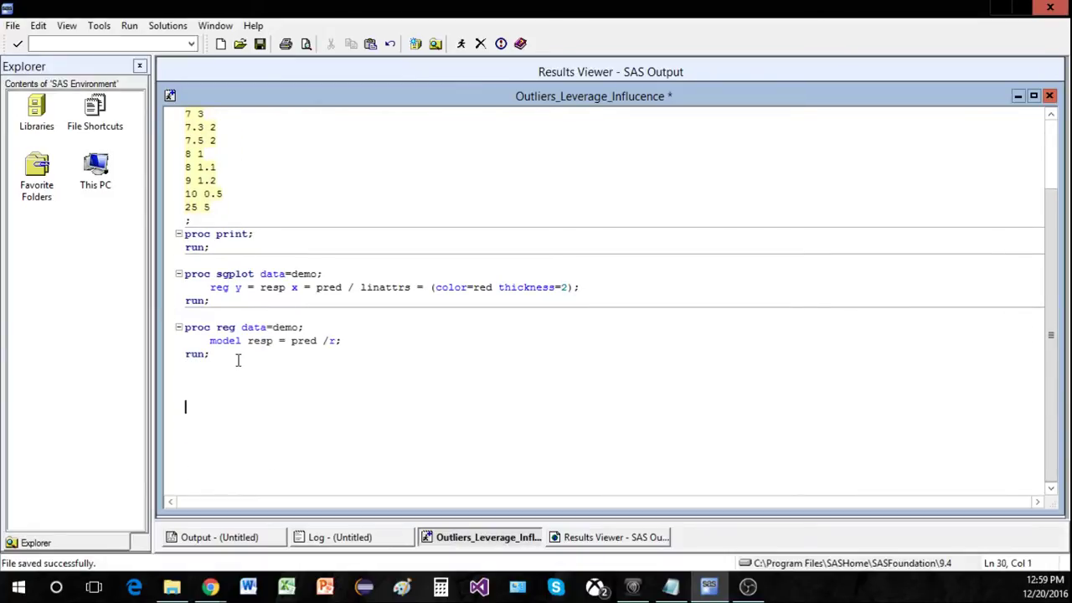
Highlight demo, resp, pred and the r option, then run only the proc reg step with F3
drag(300, 326, 273, 327)
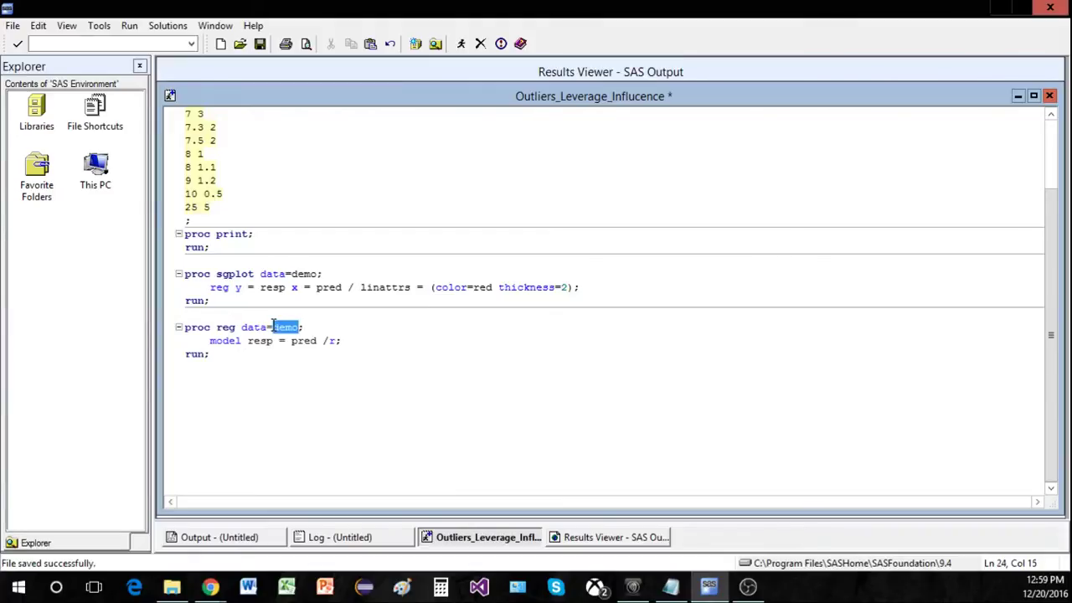
click(228, 354)
drag(247, 344, 273, 344)
double_click(300, 341)
click(293, 367)
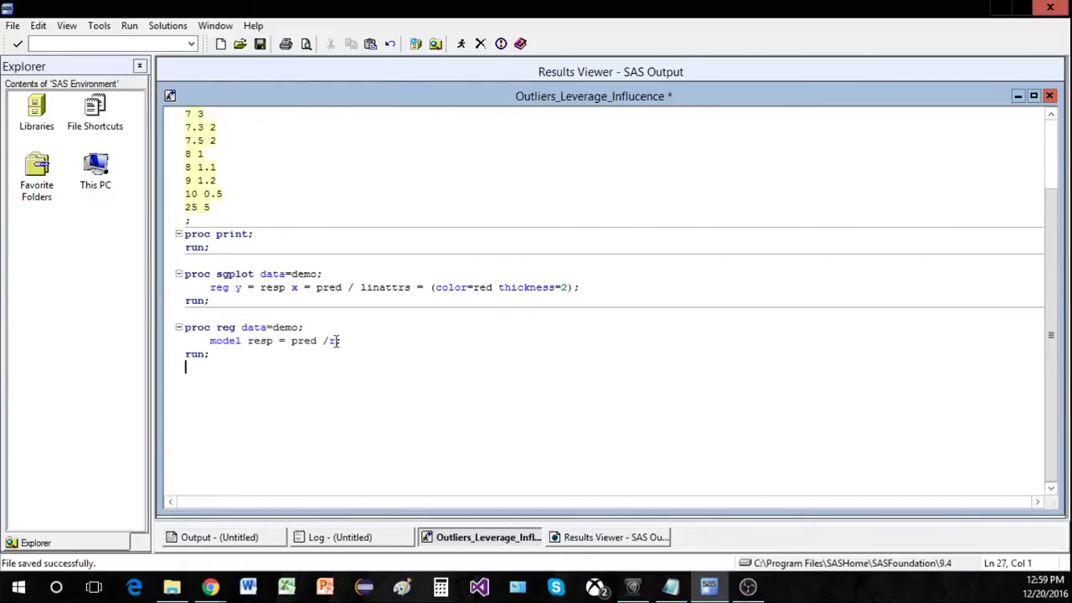
drag(339, 341, 315, 342)
click(333, 373)
drag(216, 354, 183, 328)
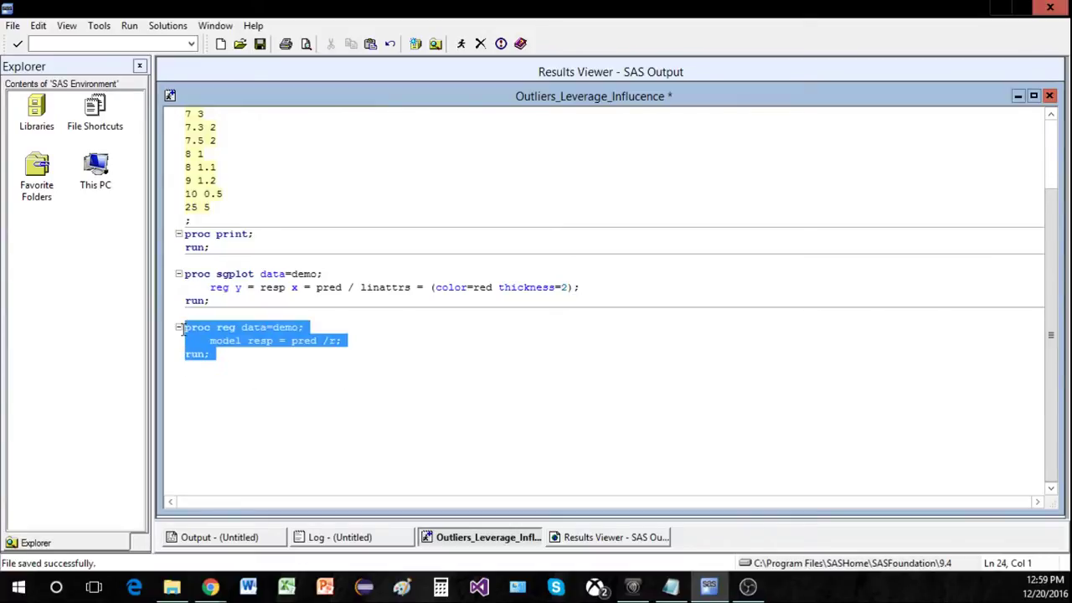
key(F3)
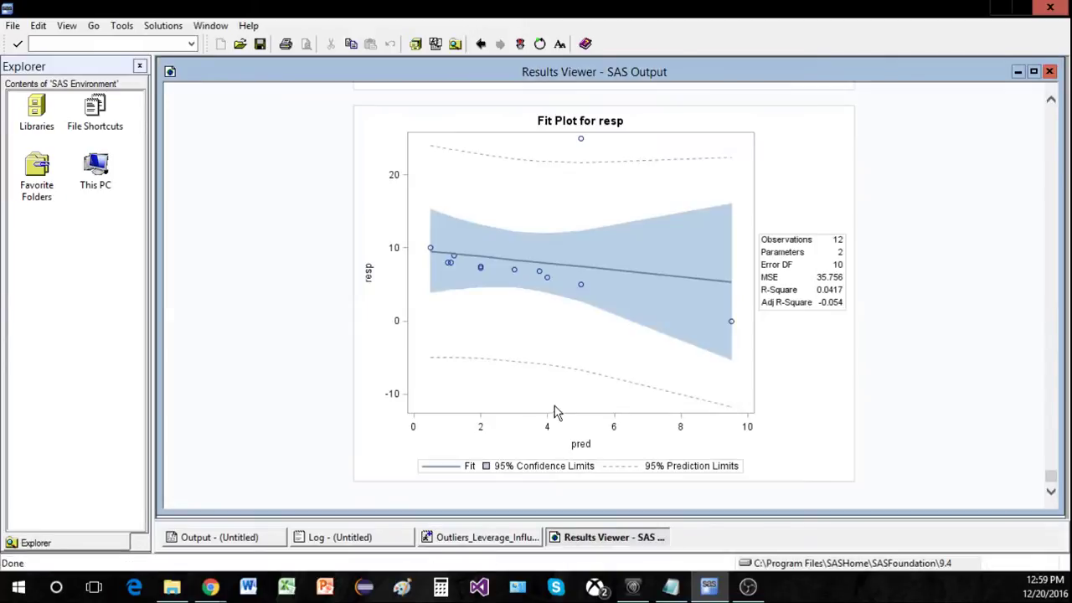
Review the fit, residual, studentized residual and Cook's D output, then return to the program
scroll(340, 372, up, 3)
scroll(340, 372, up, 5)
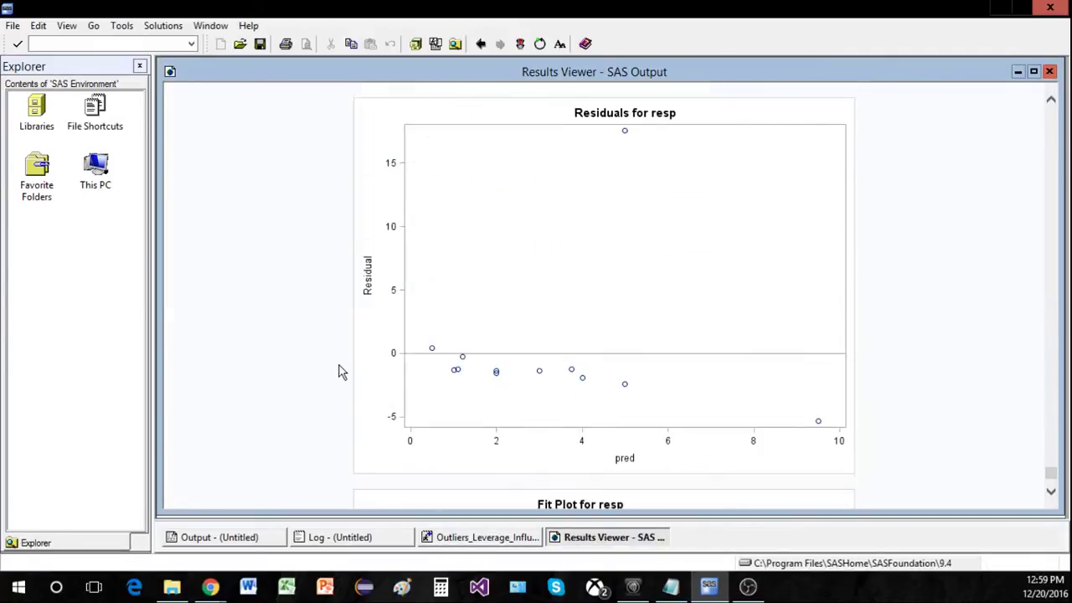
scroll(340, 372, up, 4)
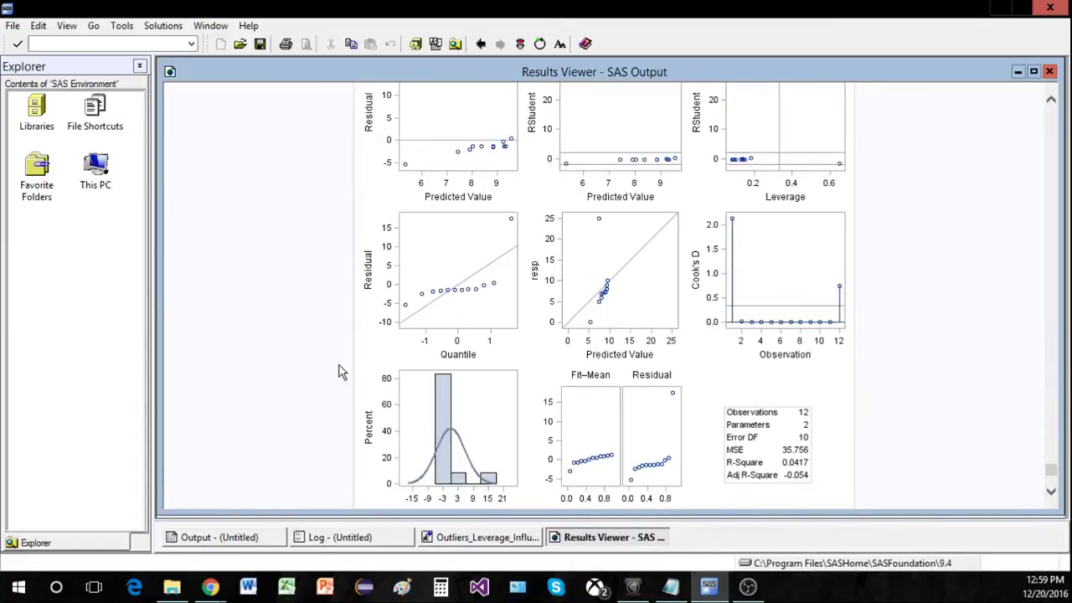
scroll(340, 372, up, 5)
scroll(339, 372, up, 3)
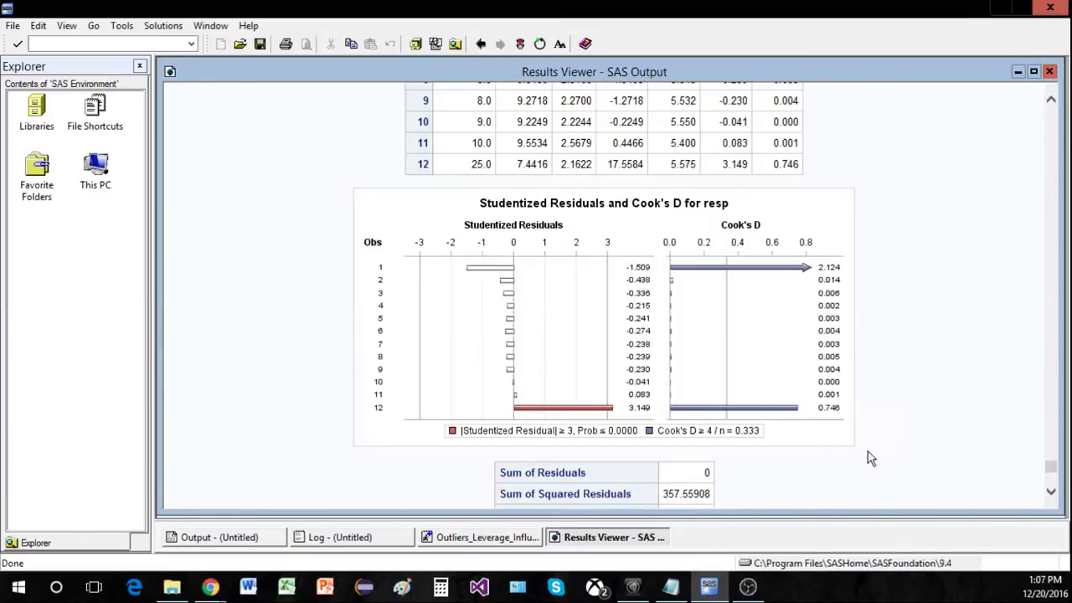
click(488, 538)
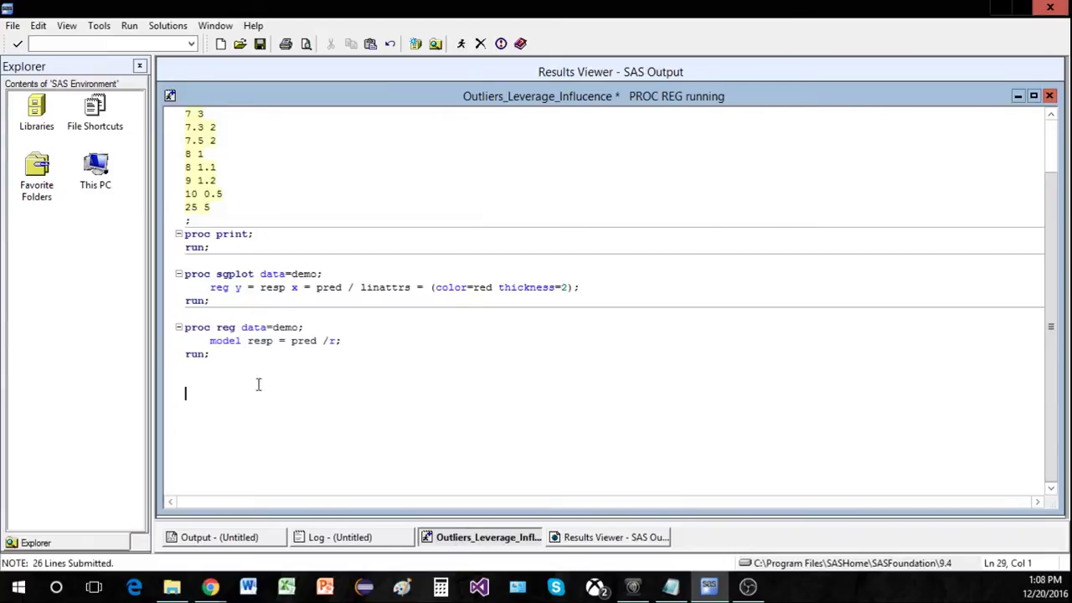
Replace proc reg's run; with an output statement and comment, and save the program
drag(216, 354, 178, 354)
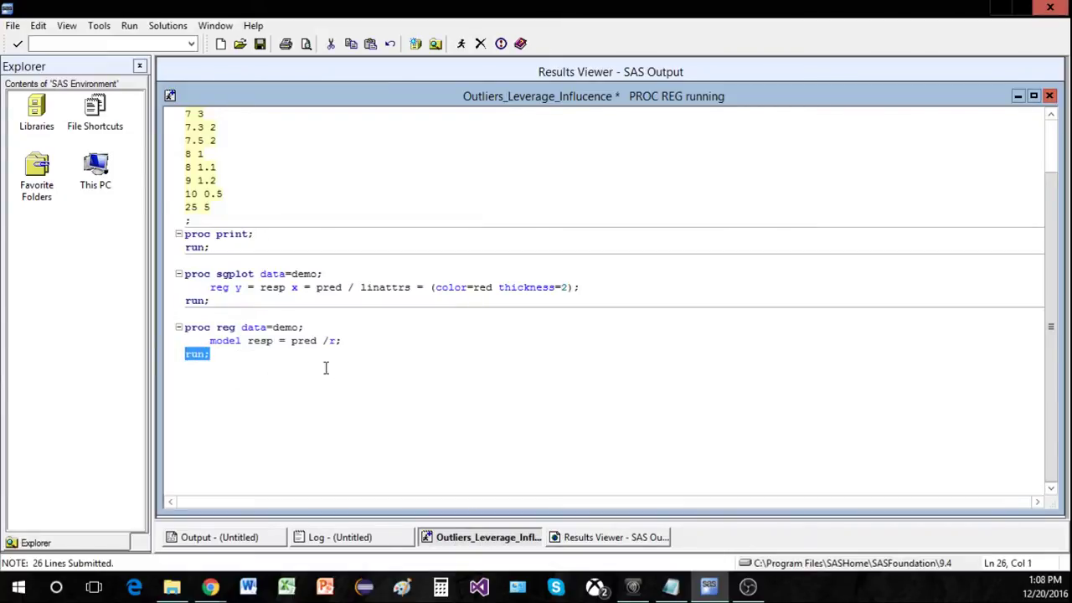
text(output out=demo1 student=studresids rstudent=studdelresid; run;    /* student => studentized residuals,  rstudent => studentized deleted residuals */)
key(Return)
key(Return)
key(ctrl+s)
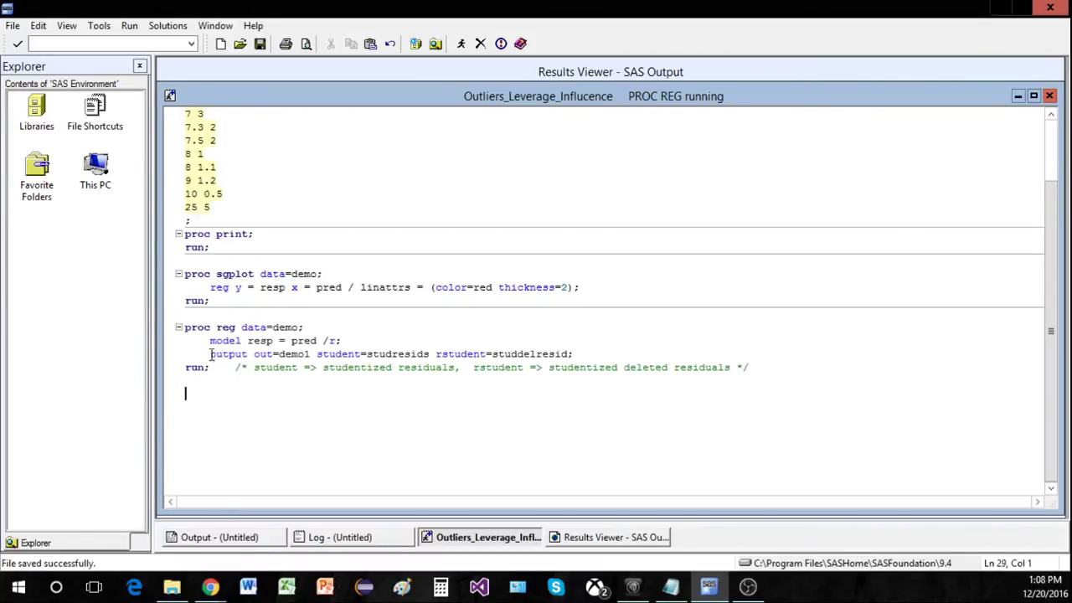
Highlight the output statement's parts: demo1, student=studresids and rstudent=studdelresid
drag(210, 354, 261, 358)
click(300, 384)
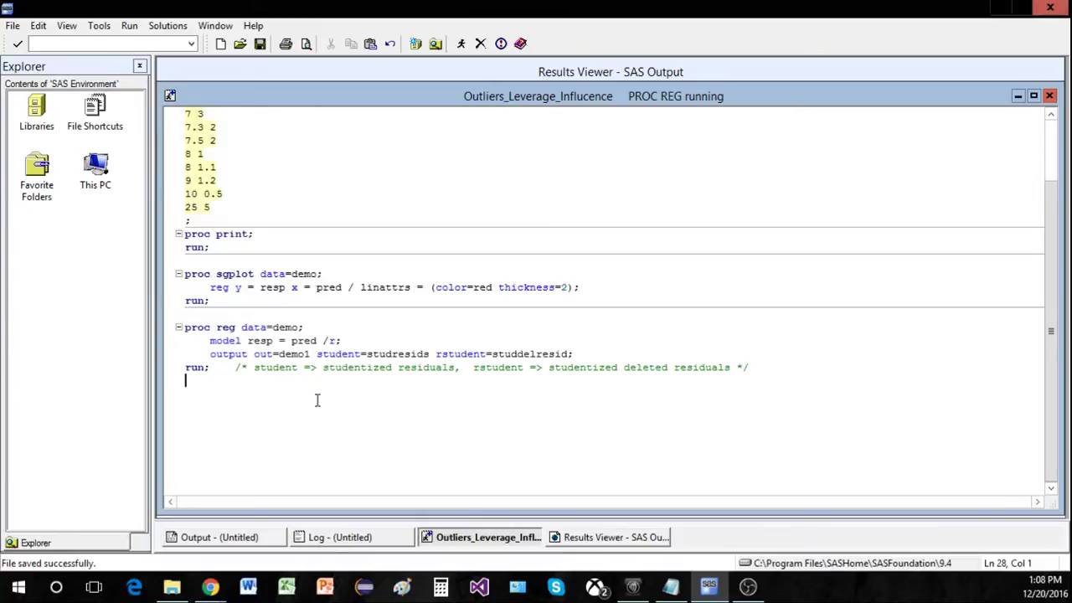
double_click(282, 354)
click(357, 387)
drag(316, 353, 360, 354)
click(372, 355)
drag(429, 354, 370, 353)
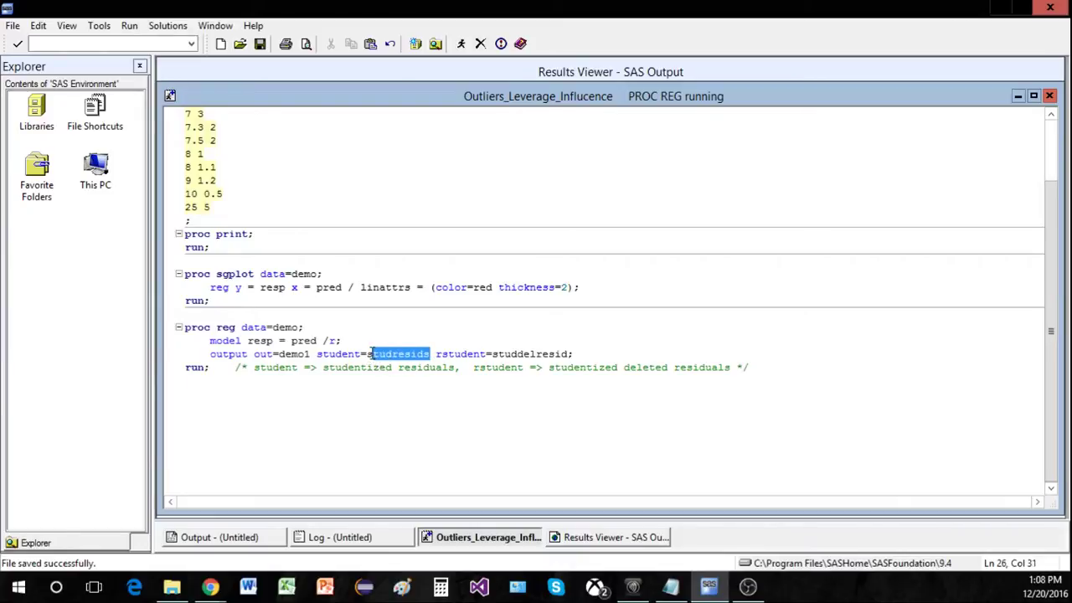
click(401, 367)
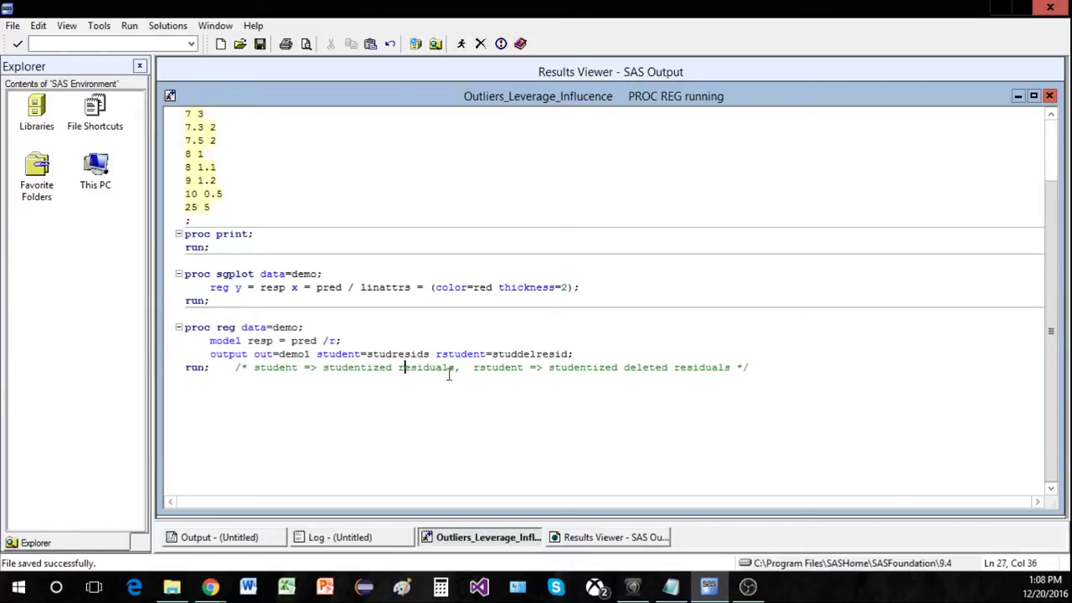
drag(435, 353, 486, 353)
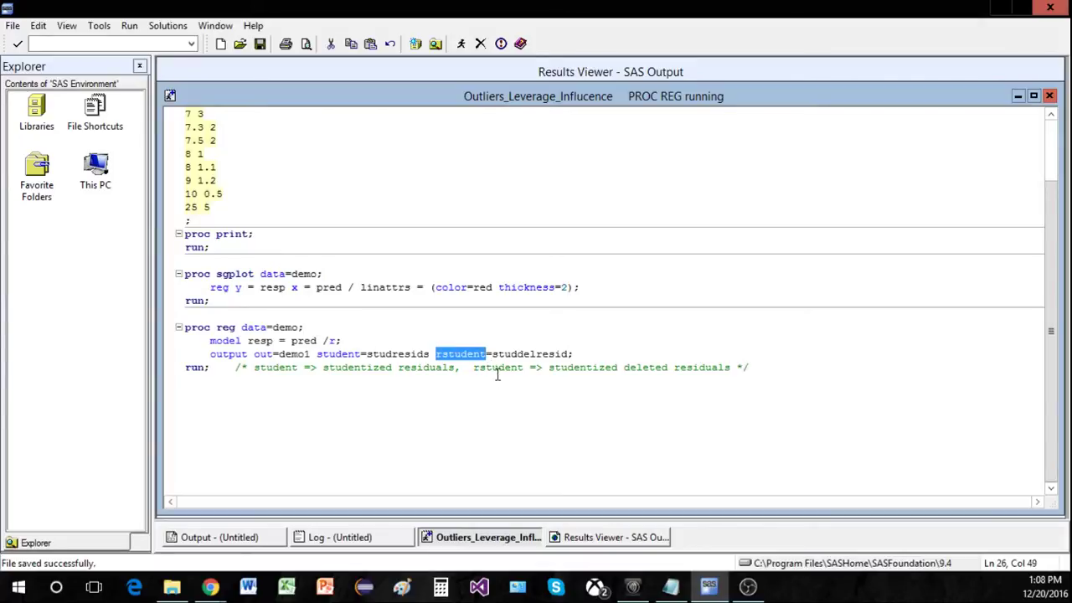
click(501, 368)
drag(492, 353, 569, 353)
click(572, 382)
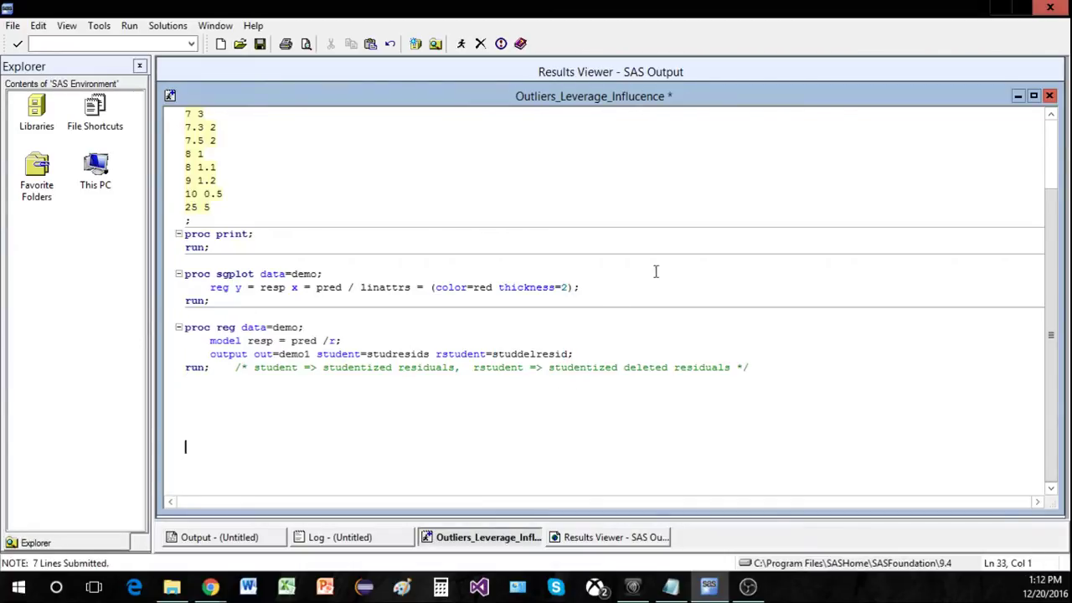
Add 'proc print data=demo1; run;' and run the regression and print steps with F8
click(325, 405)
text(proc print data=demo1;)
key(Return)
text(va)
key(BackSpace)
key(BackSpace)
text(run;)
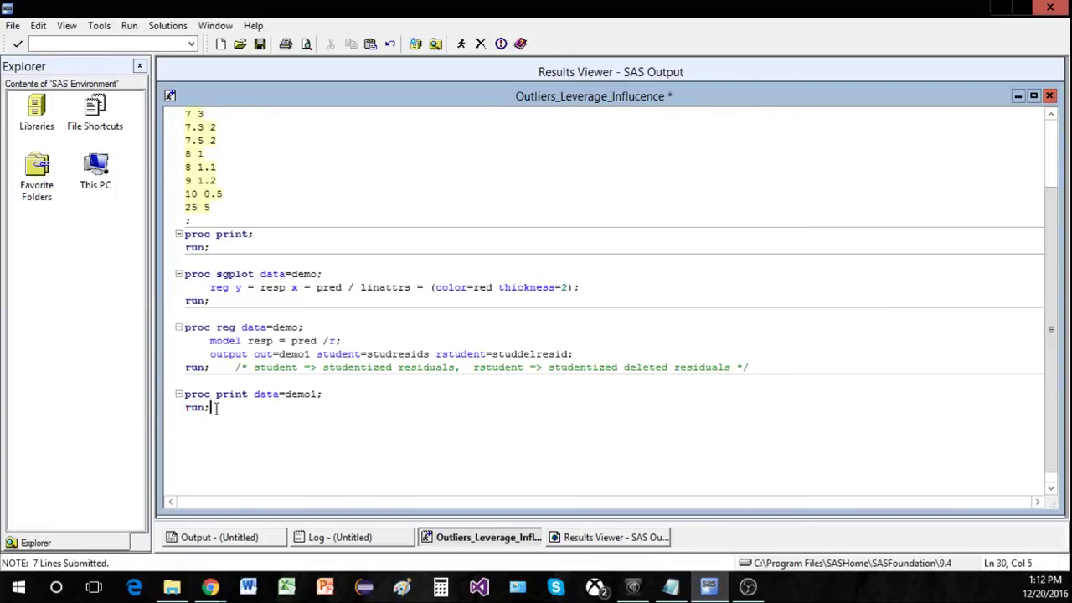
drag(215, 407, 184, 327)
key(F8)
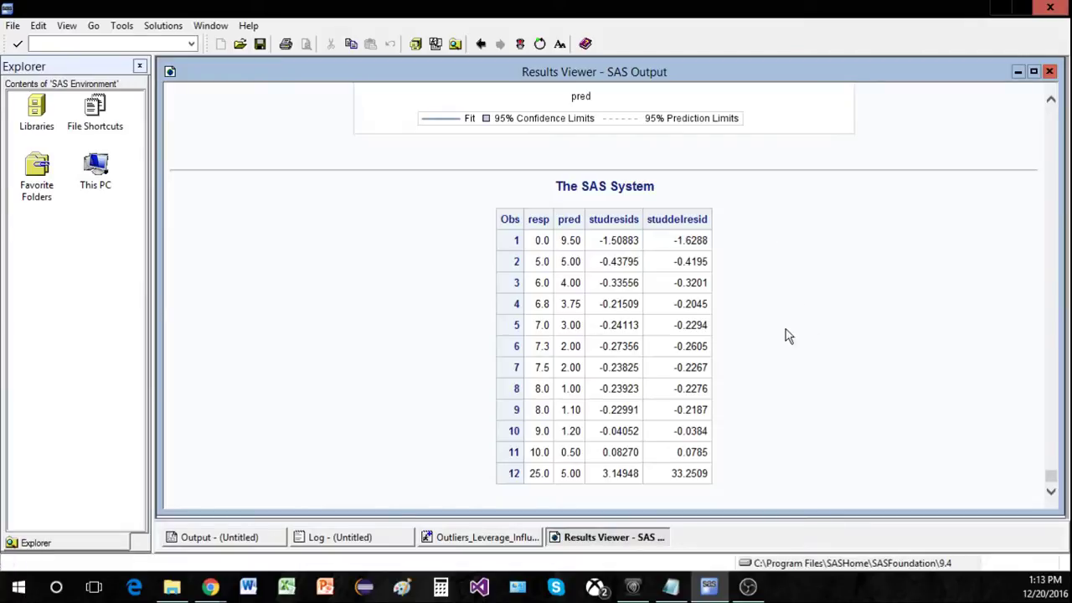
Return to the program editor after reviewing the demo1 residual table
click(482, 546)
Insert 'proc sort data=demo1; by studresids; run;' above proc print and run both steps
click(342, 457)
click(204, 394)
click(220, 385)
key(Return)
key(Return)
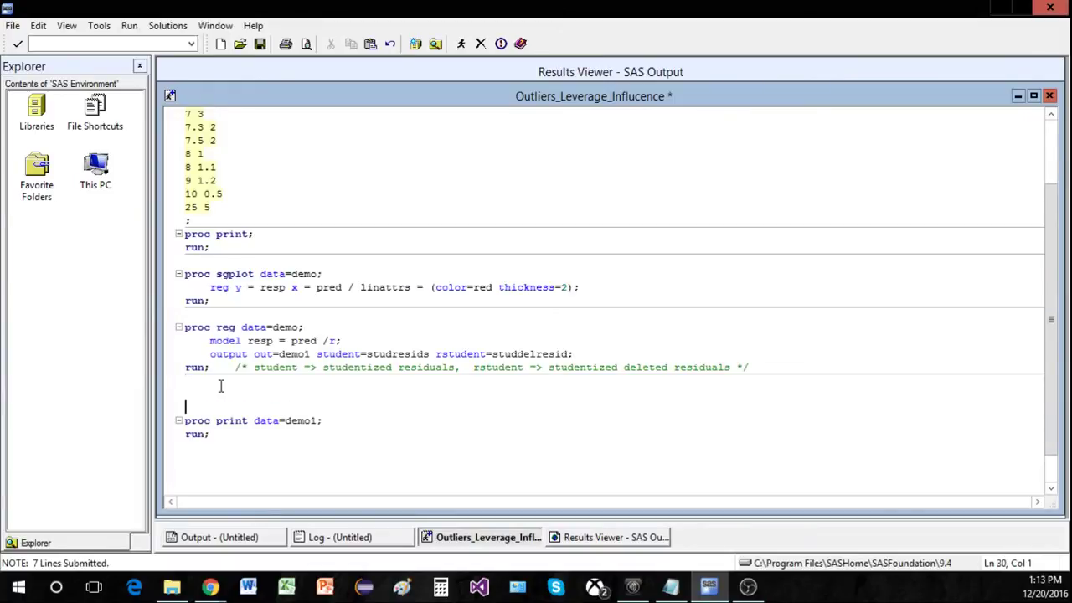
key(Up)
text(proc sort data=demo1; by )
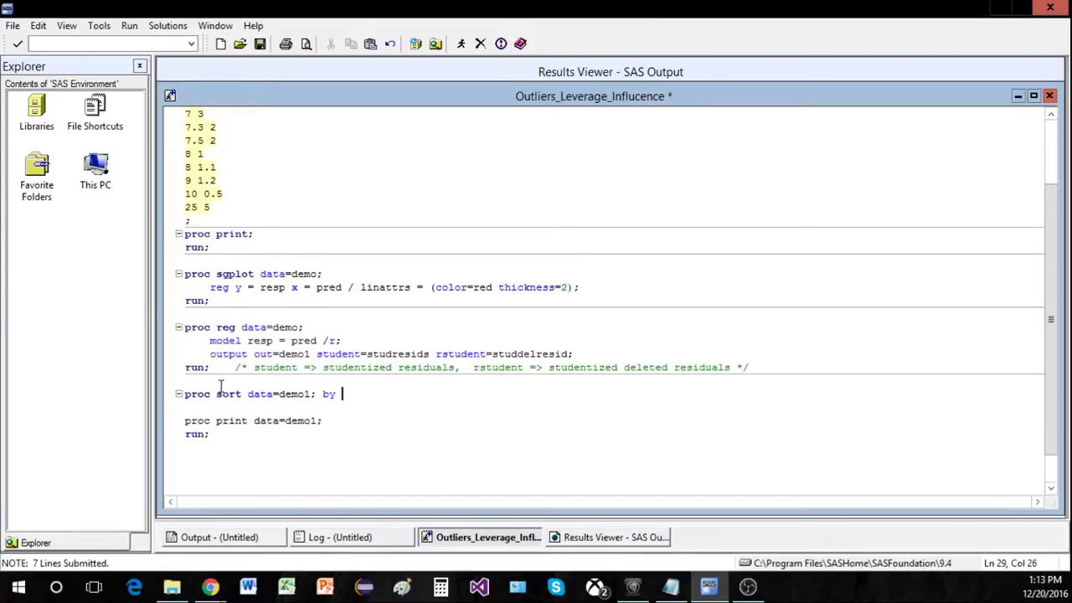
text(stude)
key(BackSpace)
text(resids;)
key(Return)
text(run;)
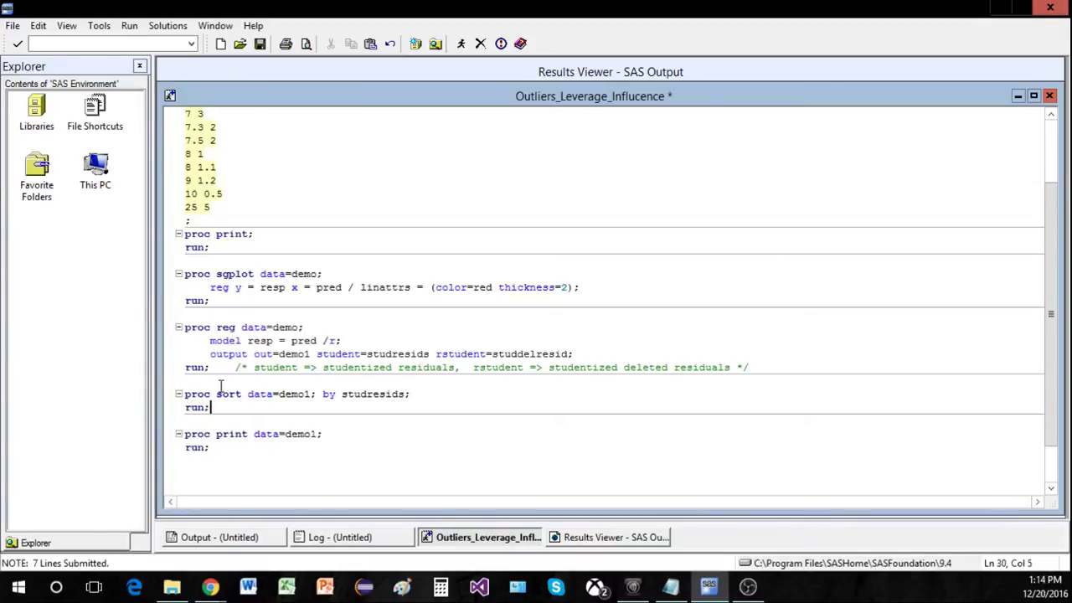
key(Delete)
drag(226, 432, 178, 396)
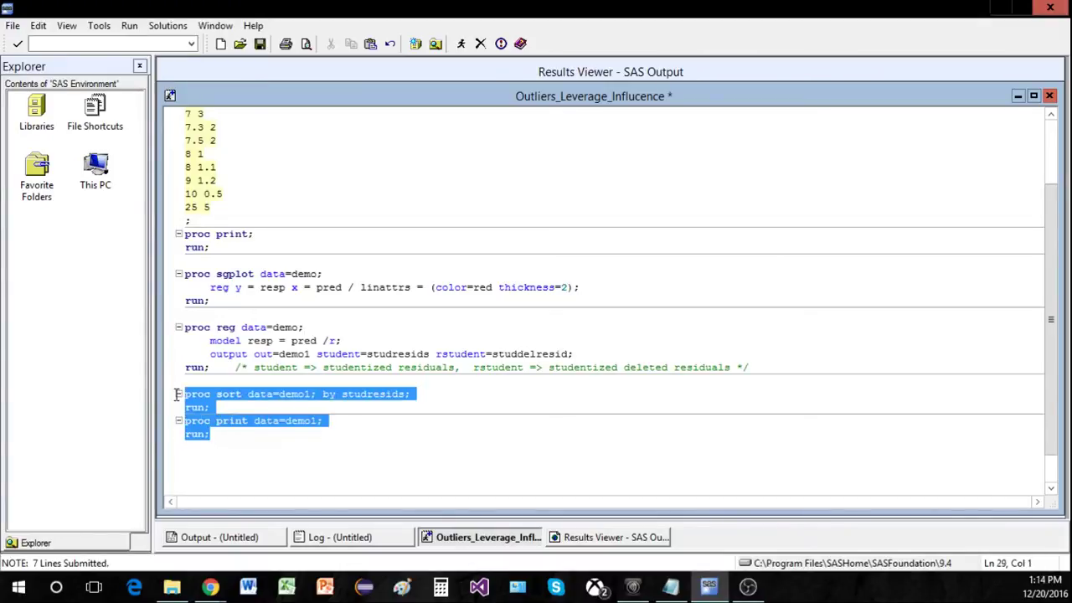
key(F3)
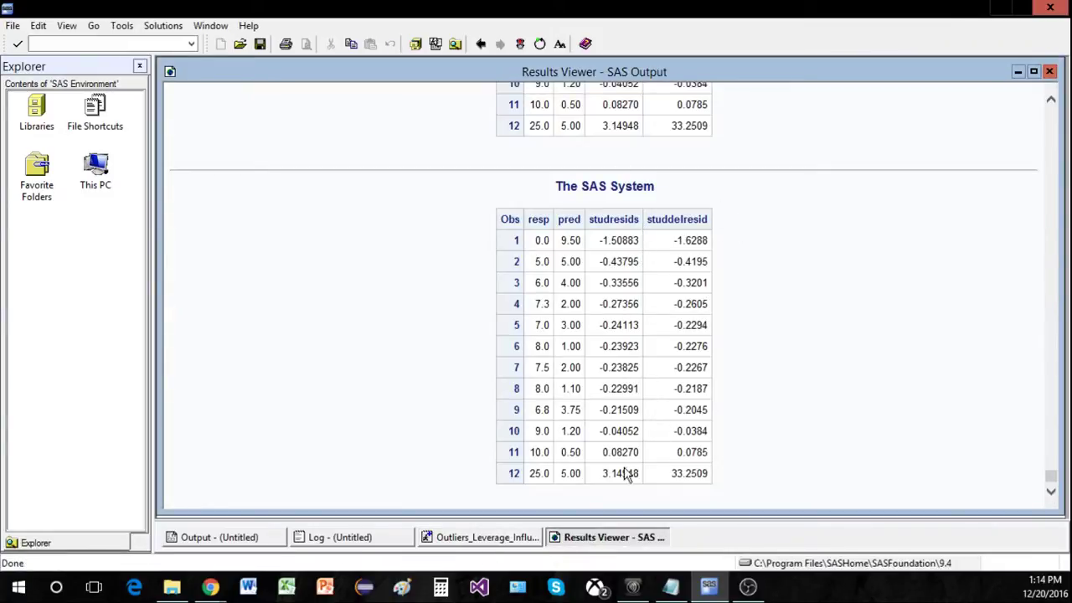
Highlight studresids values -0.27356 for observation 4 and 3.14948 for observation 12
double_click(609, 306)
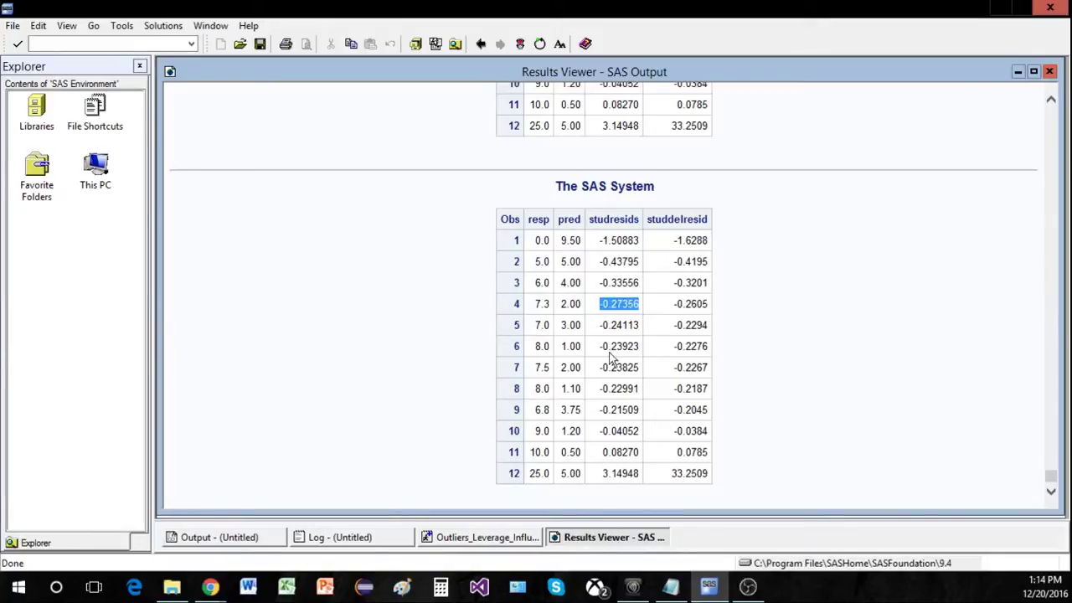
drag(599, 475, 639, 475)
click(629, 486)
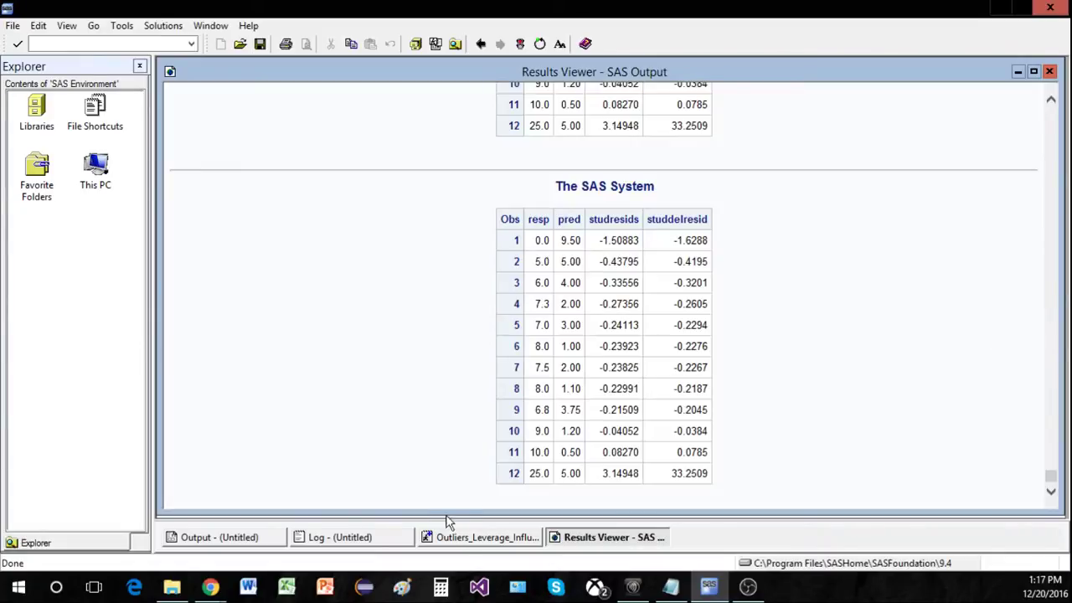
Rerun the proc sgplot block with F8 to redisplay the resp-versus-pred scatter plot
click(464, 538)
drag(220, 303, 172, 282)
key(F8)
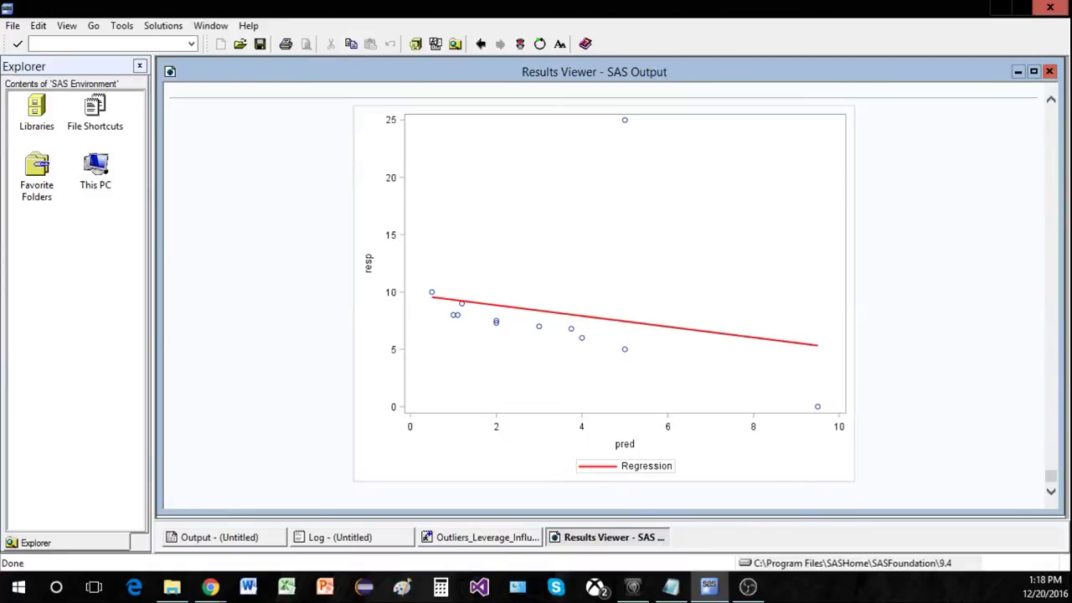
Return to the Outliers_Leverage_Influcence program and place the caret in the proc print line
click(486, 536)
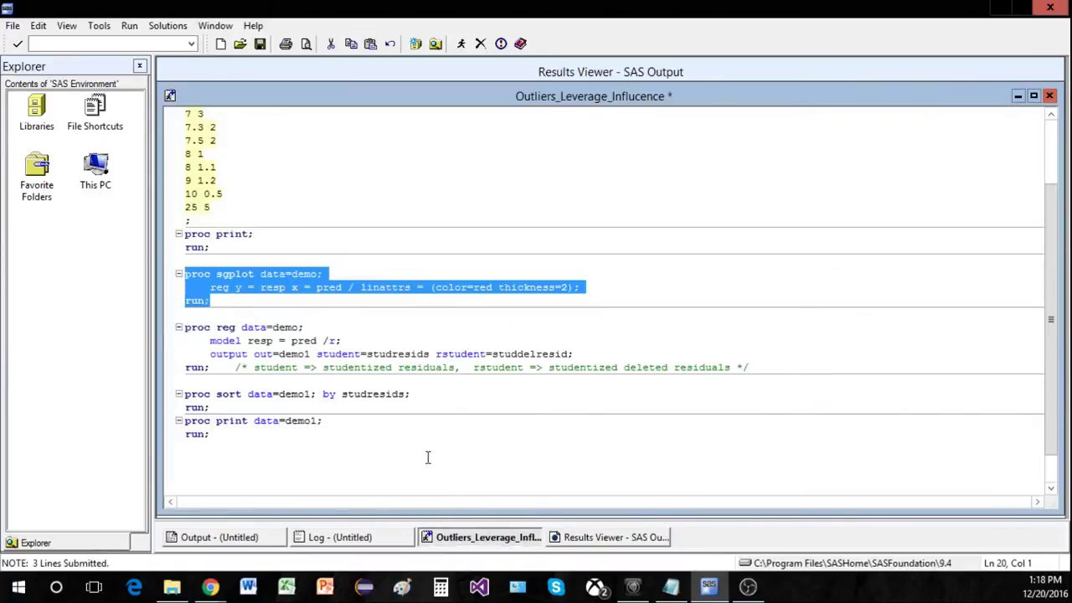
click(304, 453)
click(249, 420)
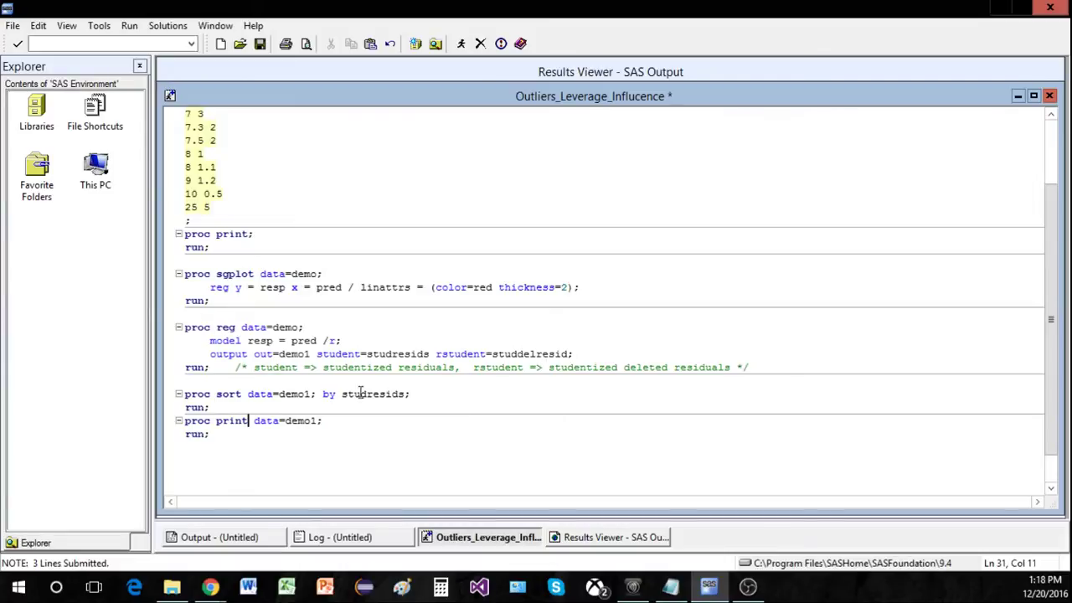
Append 'cookd=cook' to the proc reg output statement and save the program
click(571, 354)
text(cookd=cook)
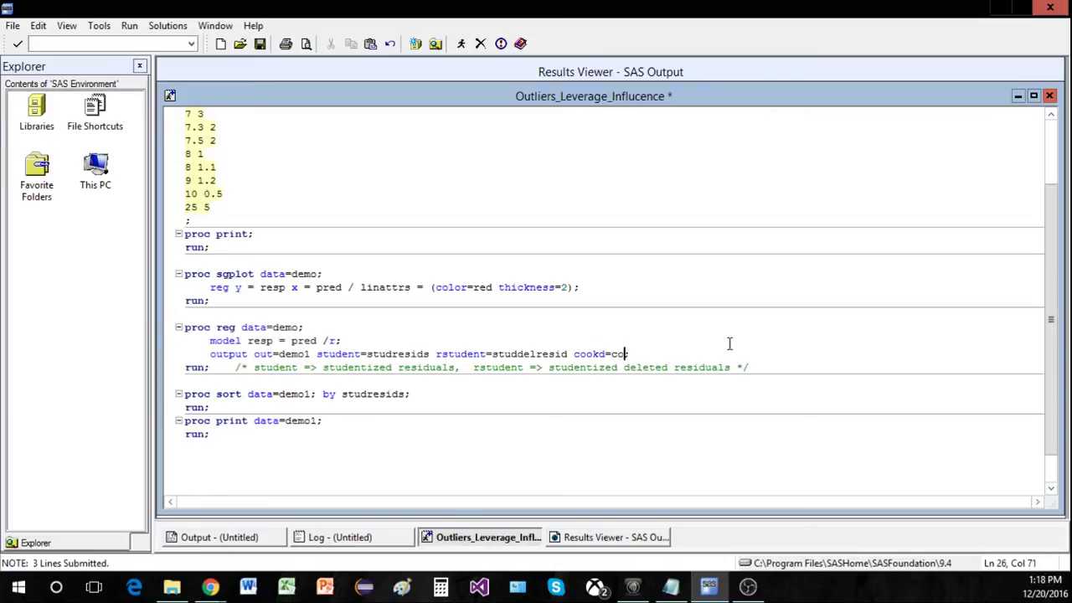
click(634, 433)
key(ctrl+s)
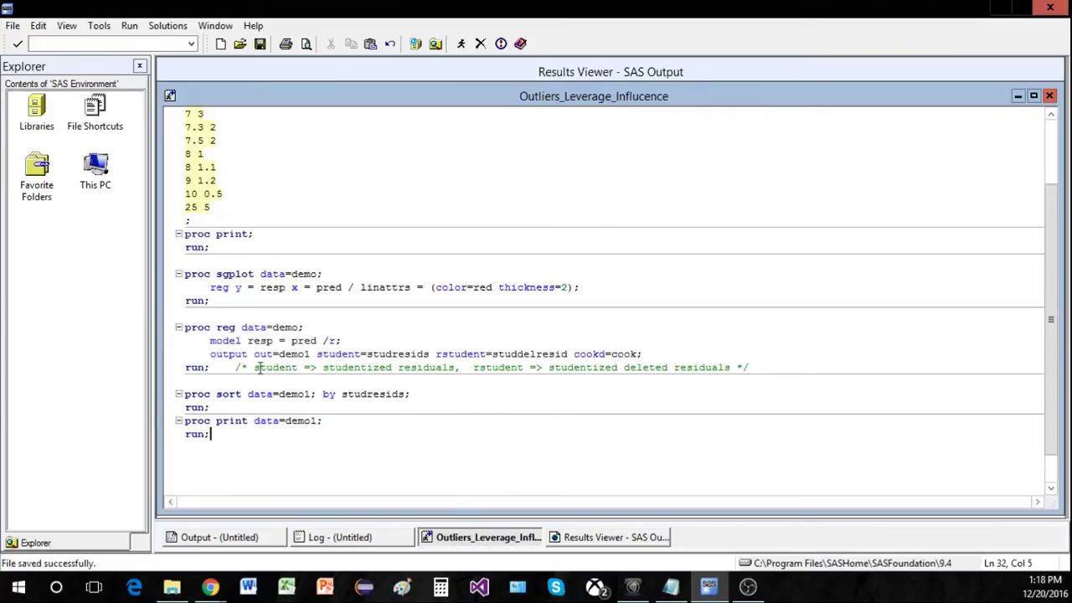
click(627, 537)
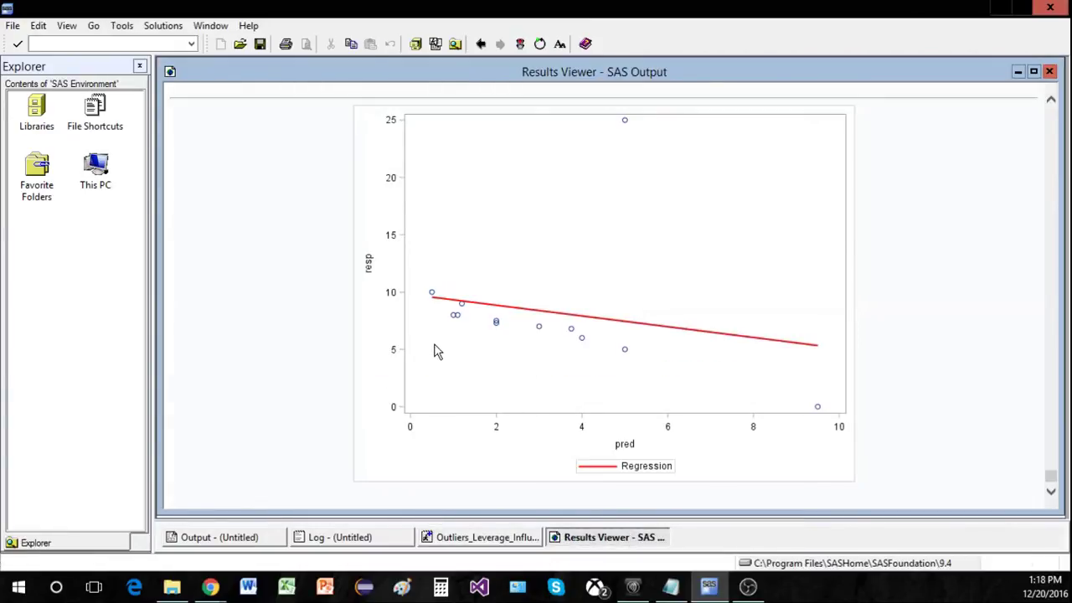
Scroll the output to the Studentized Residuals and Cook's D chart, where observation 1 reaches 2.124
scroll(434, 350, up, 15)
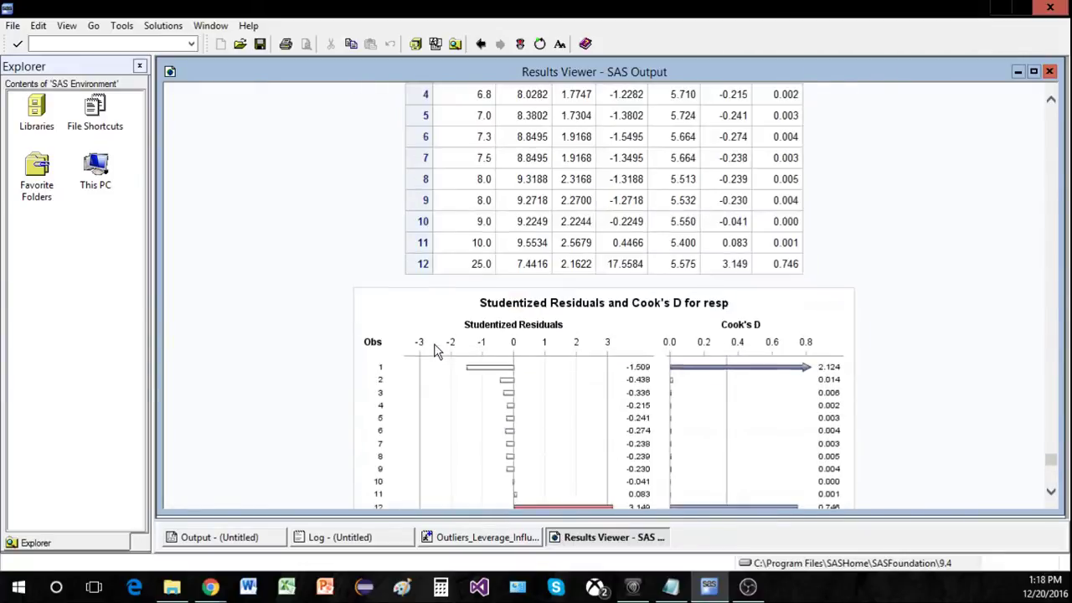
scroll(434, 350, down, 4)
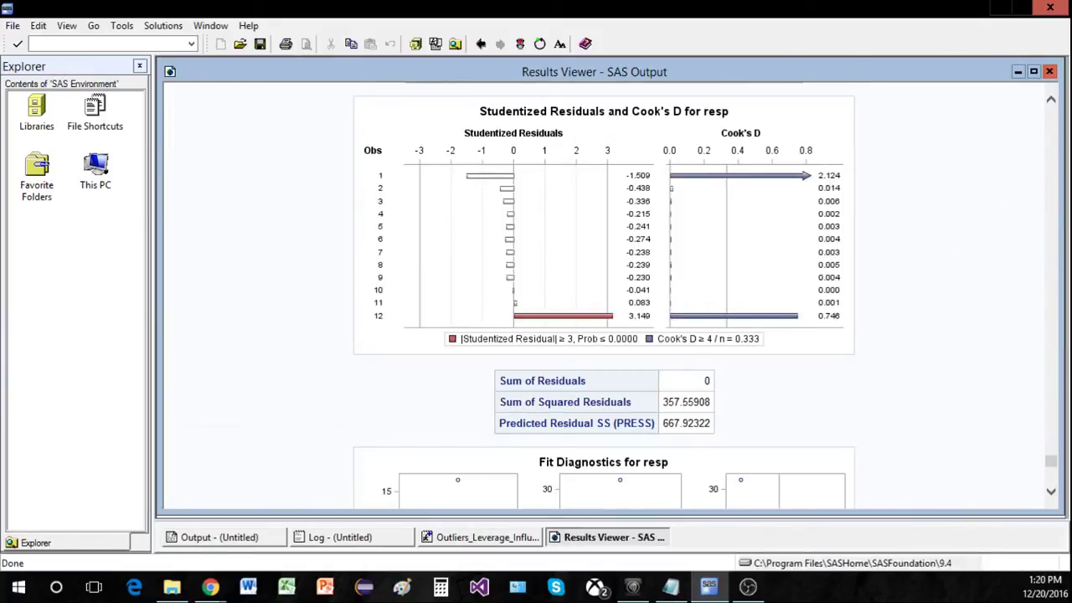
scroll(943, 363, down, 10)
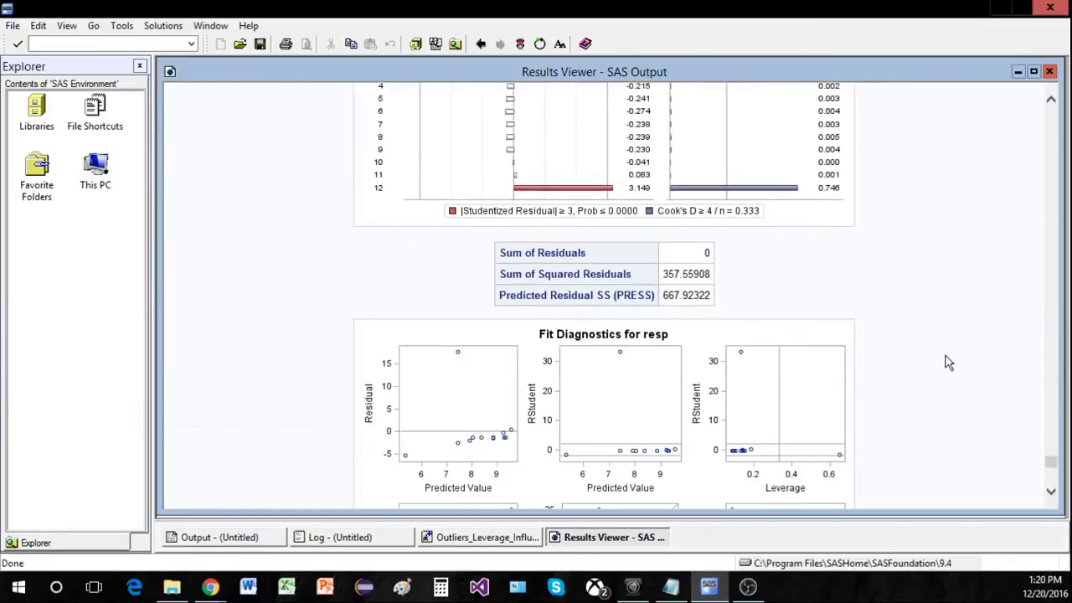
scroll(948, 362, down, 15)
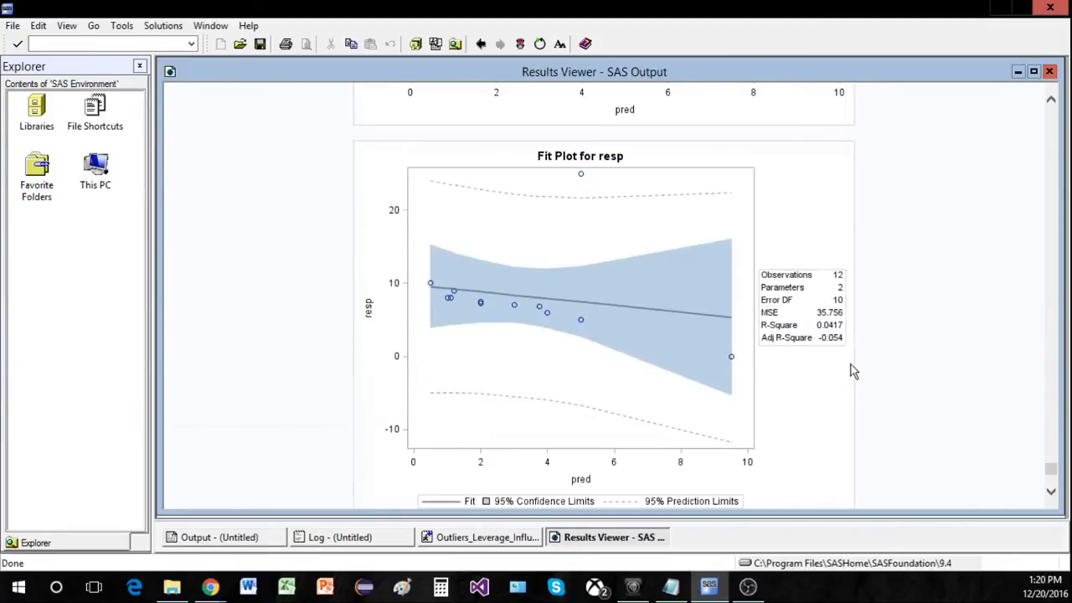
scroll(853, 371, down, 3)
scroll(691, 363, down, 2)
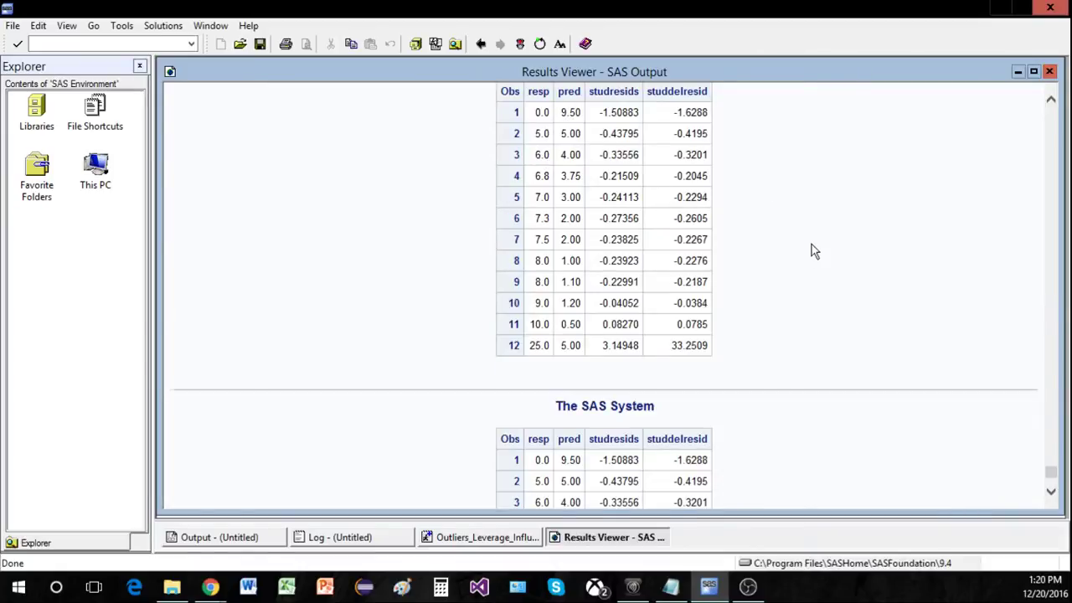
scroll(809, 276, down, 3)
scroll(806, 295, down, 6)
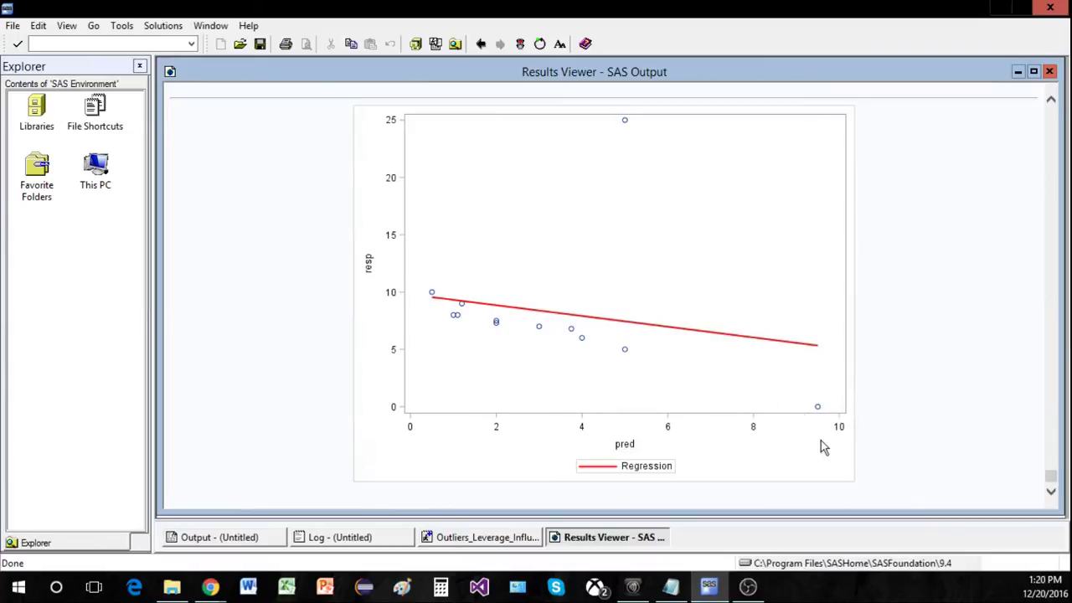
scroll(897, 403, up, 5)
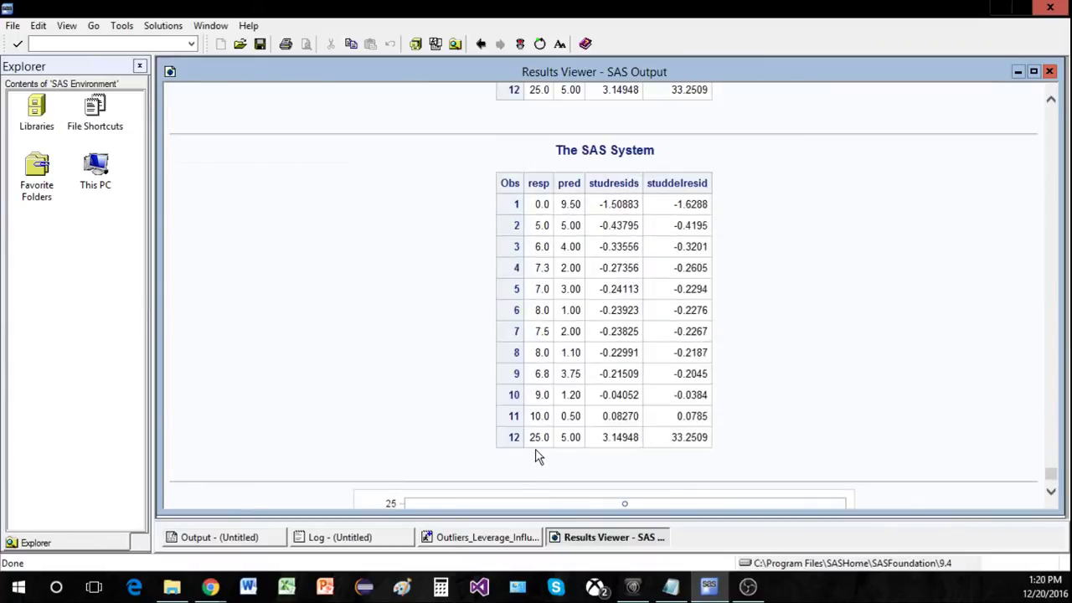
scroll(539, 463, down, 5)
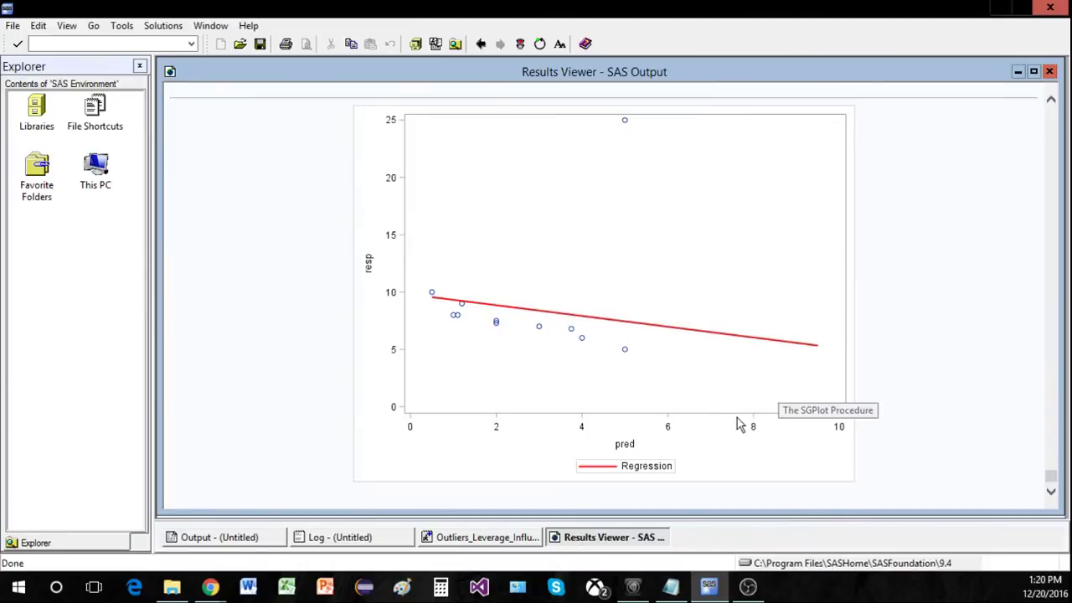
Review the studentized deleted residual and Cook's D output options, then move to the program's empty last line
click(506, 546)
click(418, 367)
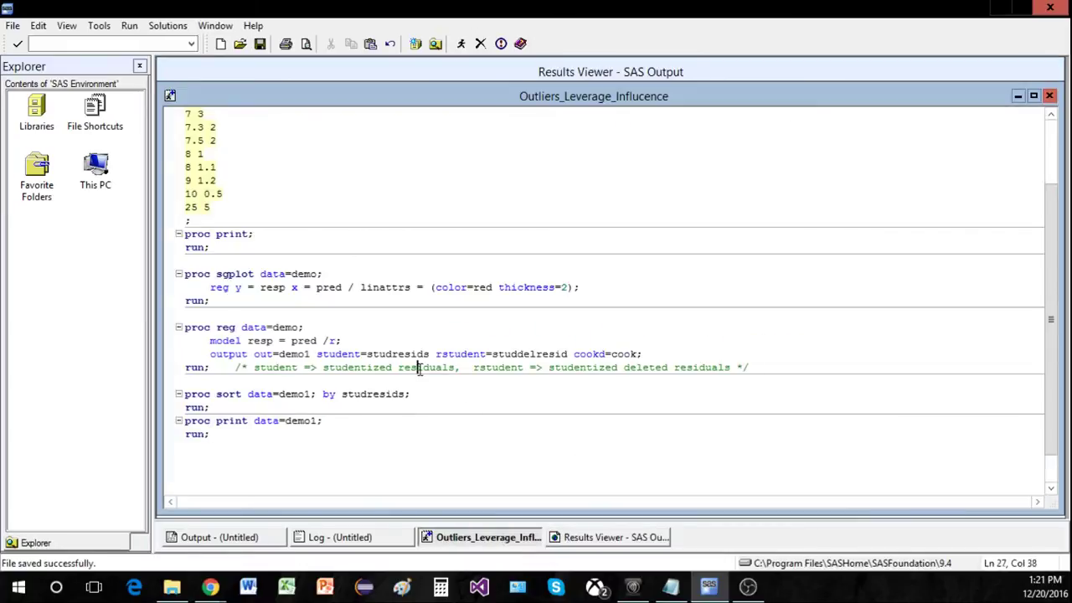
drag(675, 354, 522, 354)
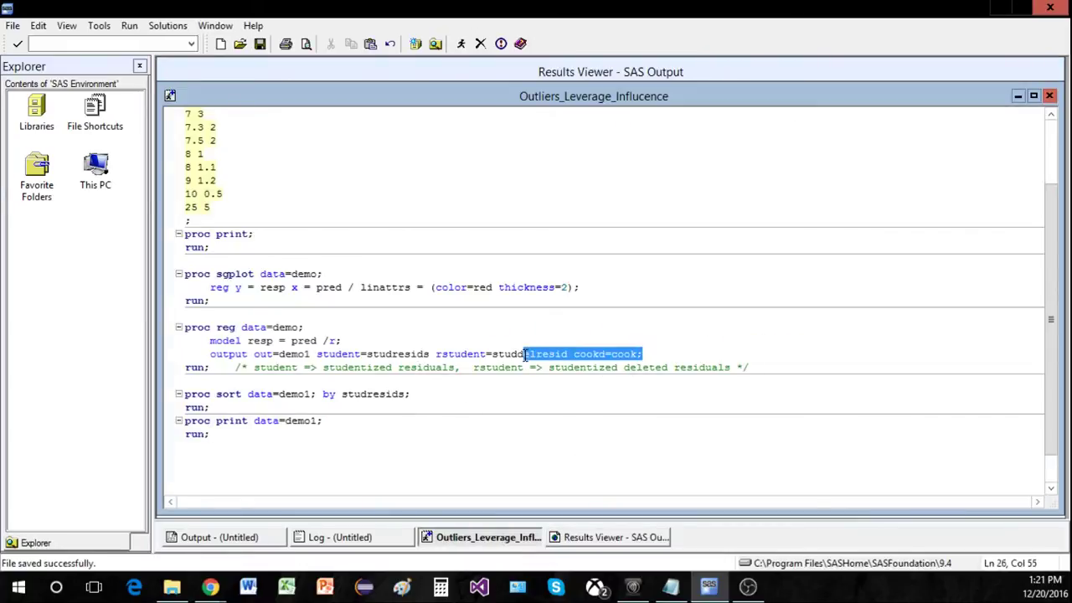
click(566, 405)
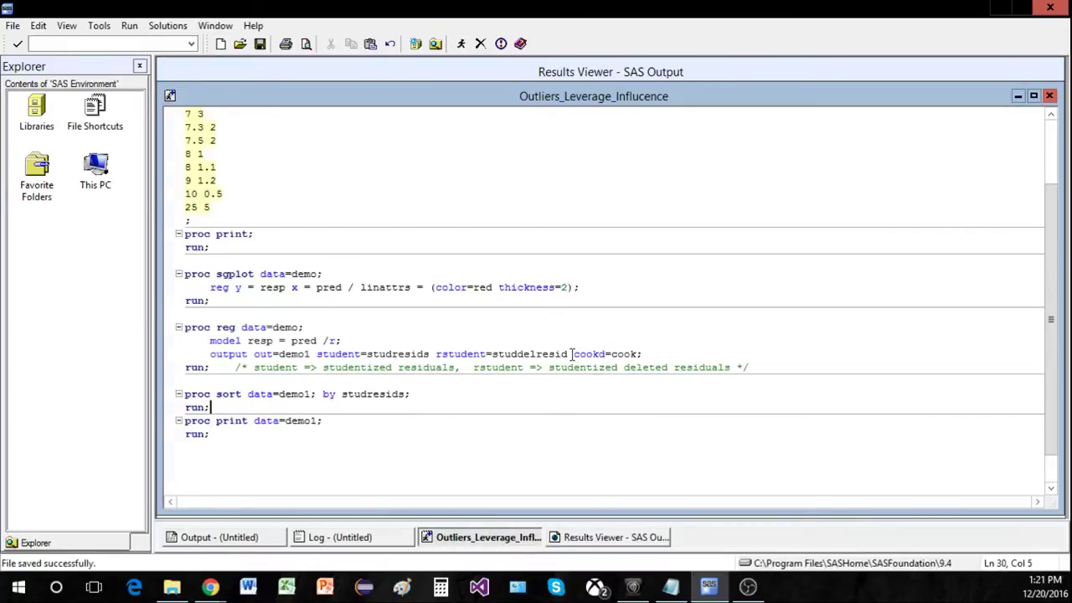
click(521, 382)
click(402, 444)
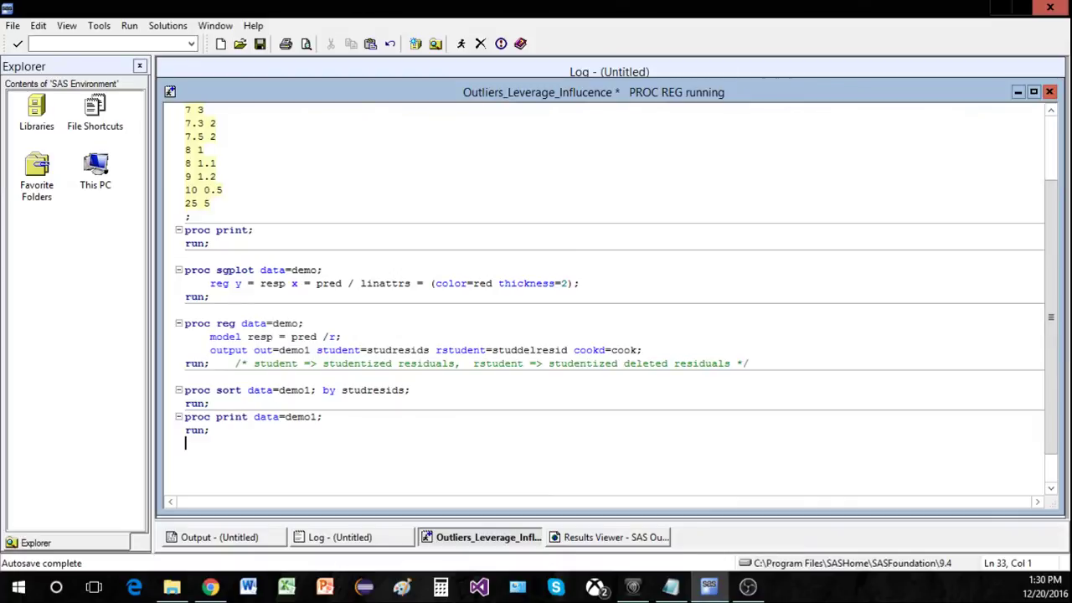
Paste a PROC REG /influence step on data=demo below the existing code
key(Return)
key(Return)
key(BackSpace)
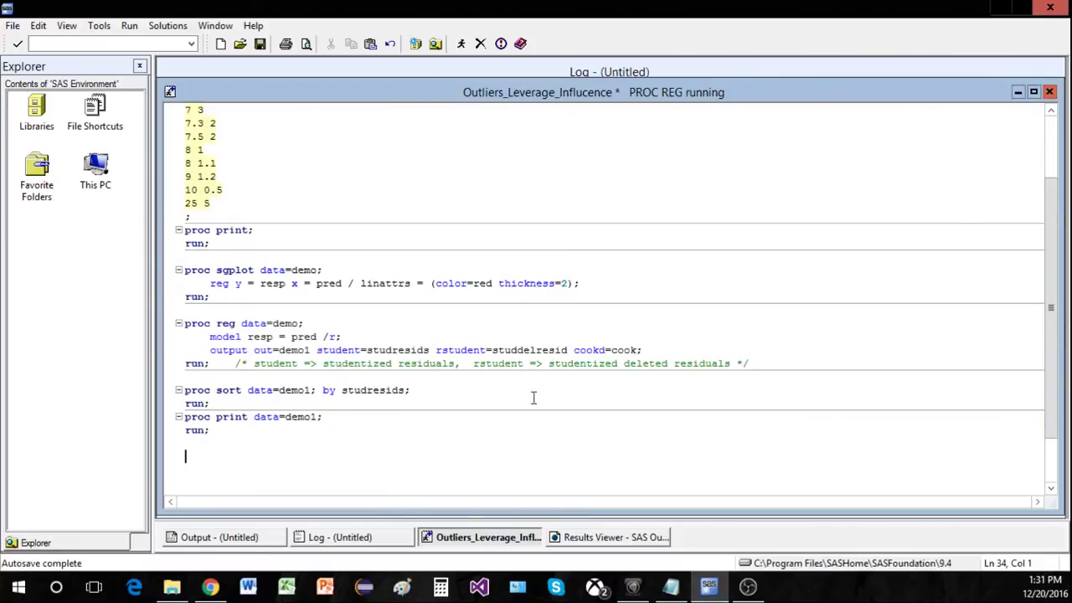
text(proc reg data=demo;     model resp=pred/influence;     output out=demo2 h=leverage; run;)
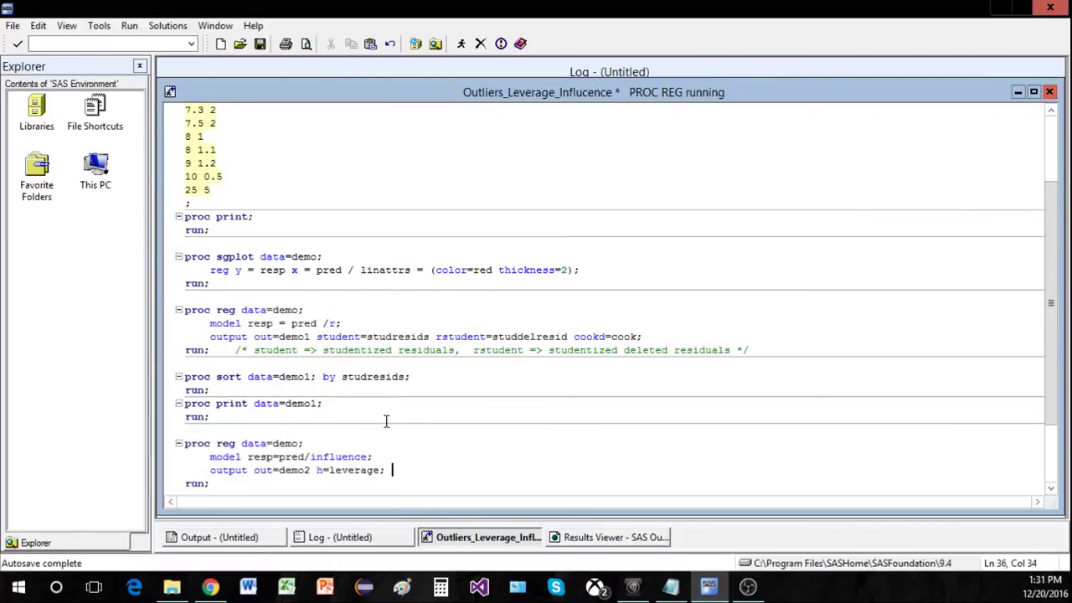
scroll(386, 421, down, 3)
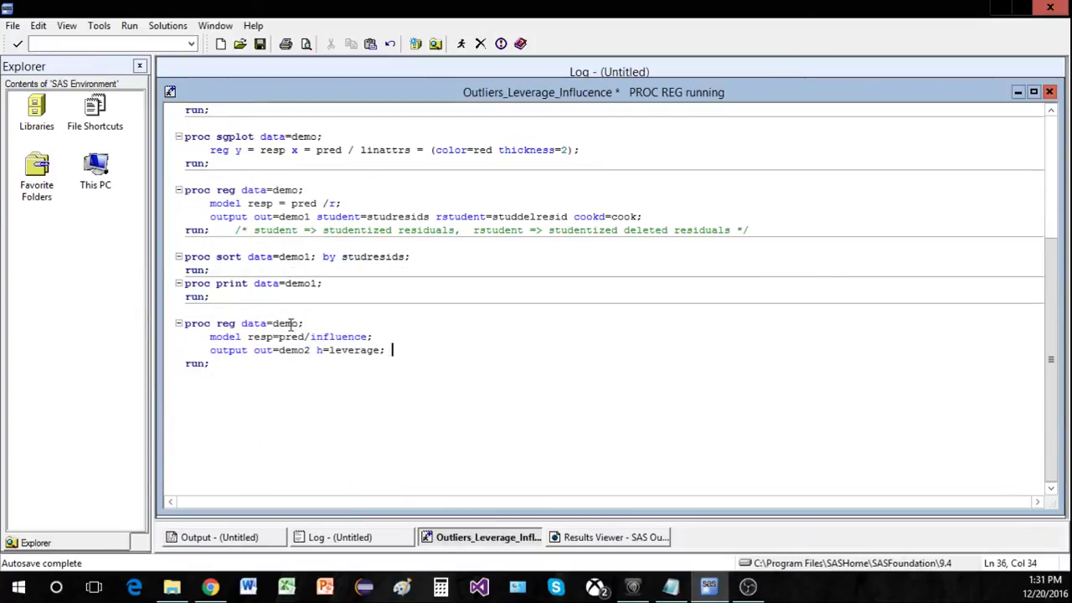
drag(299, 323, 241, 324)
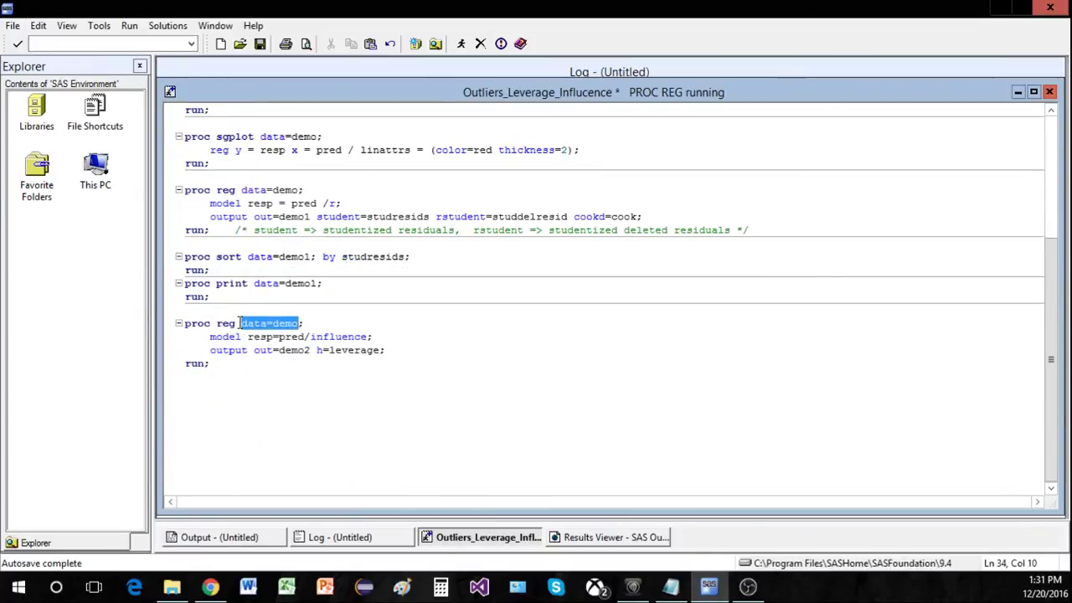
click(272, 379)
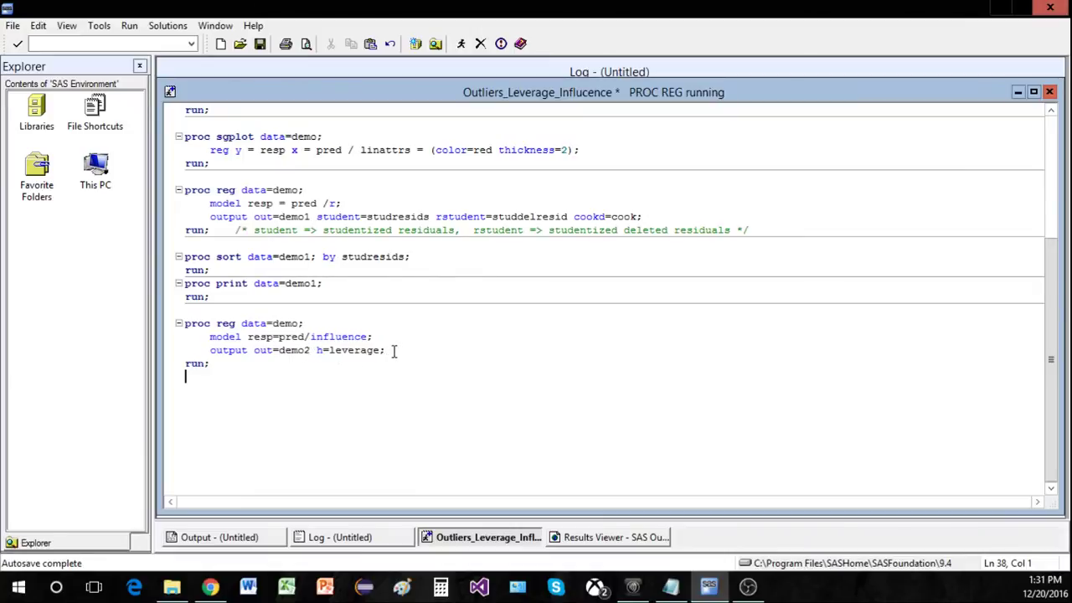
Add PROC SORT and PROC PRINT of demo2 by h=leverage and run the new leverage steps
drag(391, 350, 318, 350)
click(332, 372)
key(Return)
text(proc sort data=demo2; by leverage; run; proc print data=demo2; run;)
key(Return)
key(Return)
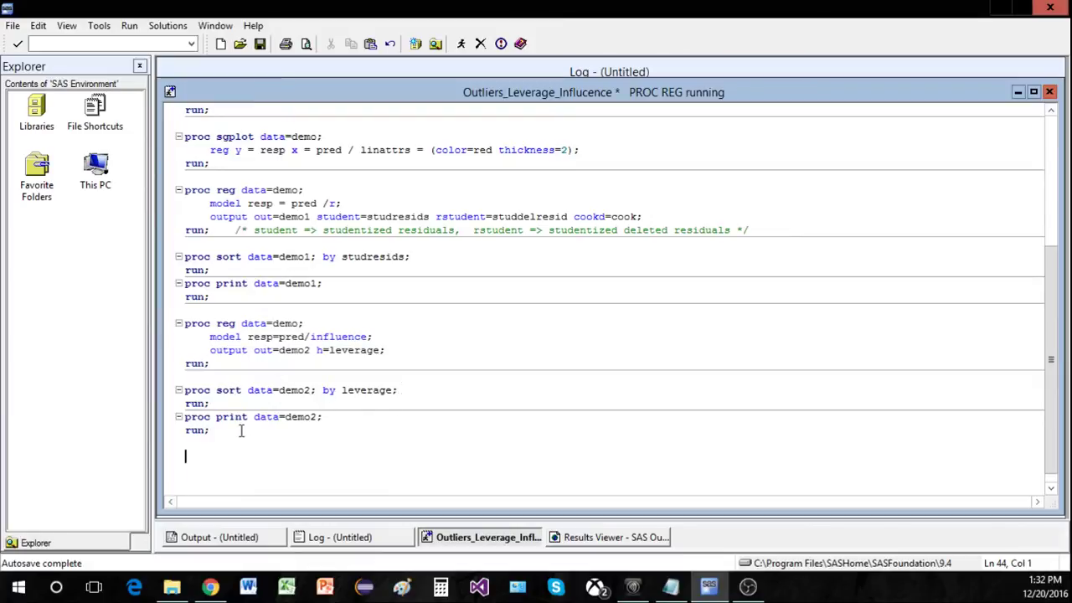
drag(240, 430, 178, 323)
key(F8)
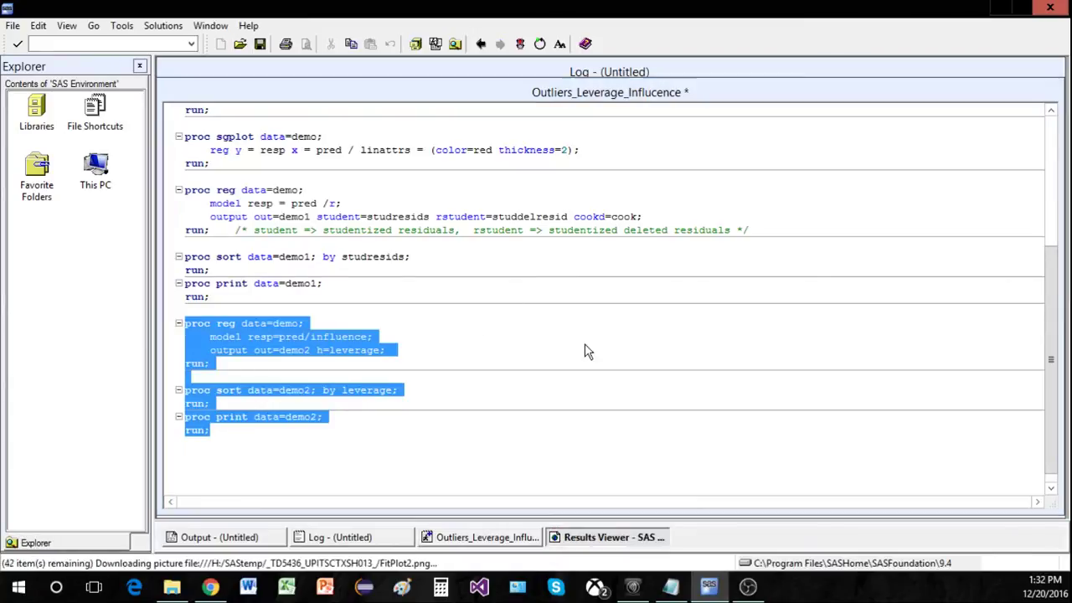
Check the leverage table sorted from 0.08375 to 0.65104, then add blank lines below the code
click(607, 542)
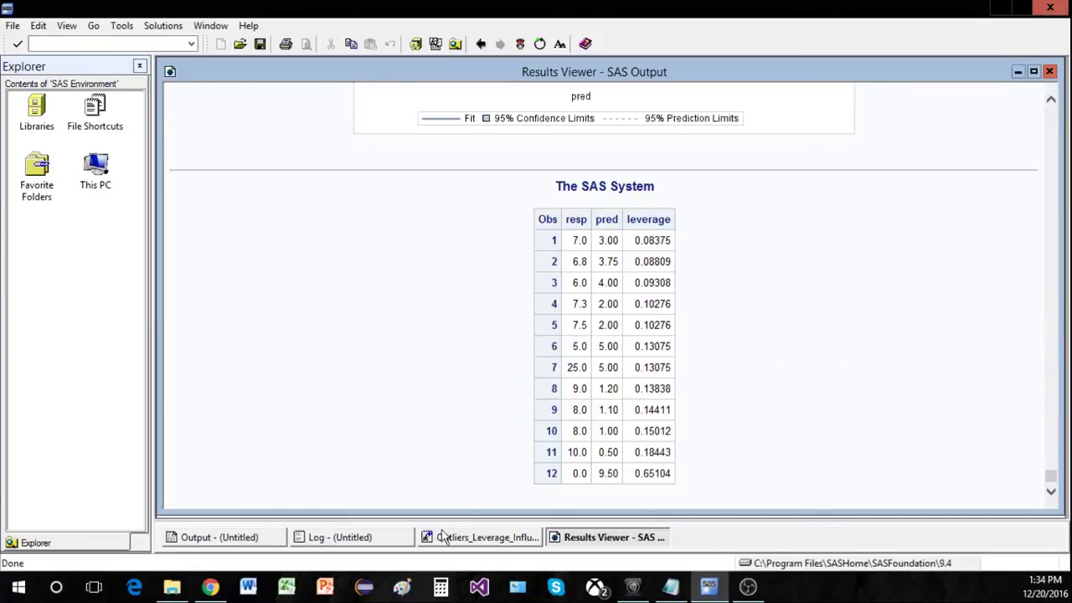
click(494, 538)
click(381, 456)
key(Return)
key(Return)
key(Return)
key(Return)
key(Return)
key(Return)
key(Return)
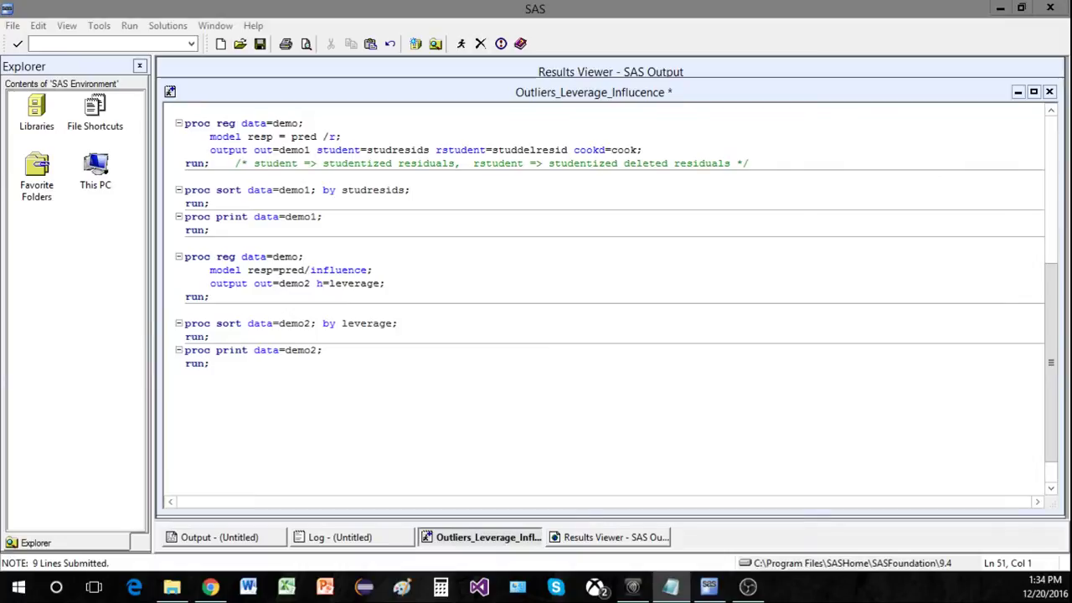
Paste a comment giving the leverage cutoff formula 2(k+1)/n
click(345, 390)
text(/*  Cutoff is:  2(k+1)/n,  k = # of predictors (not including intercept, B0) */)
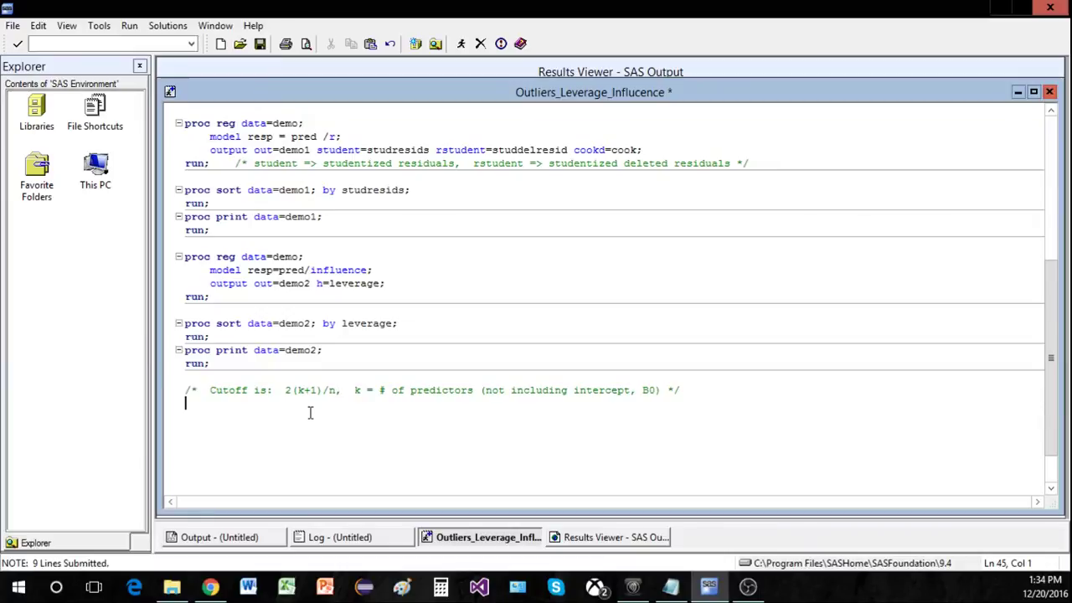
double_click(302, 389)
double_click(331, 390)
click(329, 426)
Add the worked cutoff 2(1+1)/12 = 4/12 = 1/3, close the comment with */, and view the leverage table
click(669, 586)
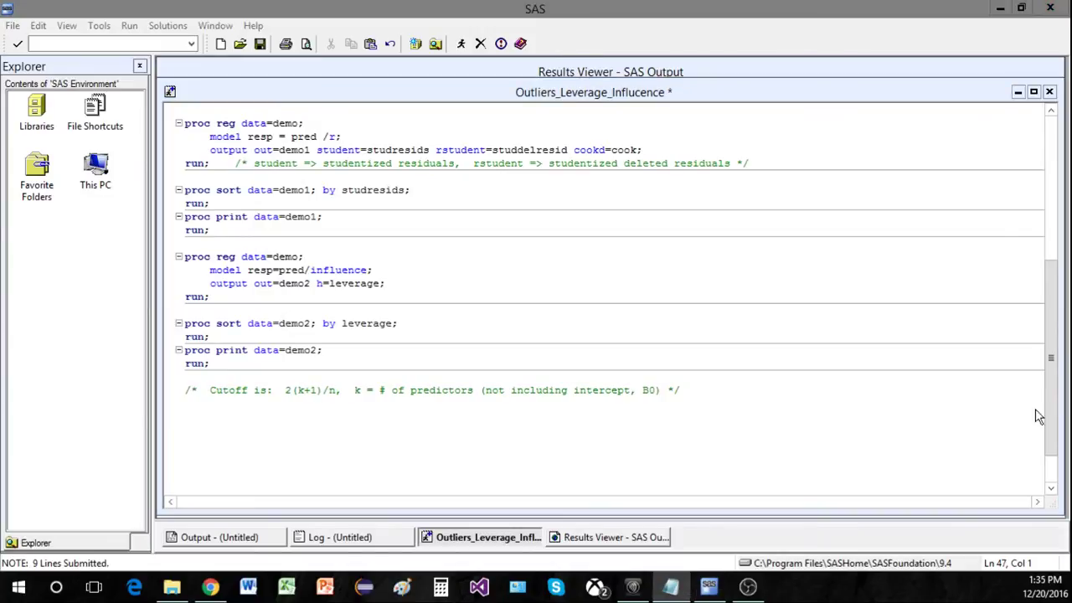
click(285, 414)
text(/*  2(1+1)/12 = 4/12 = 1/3)
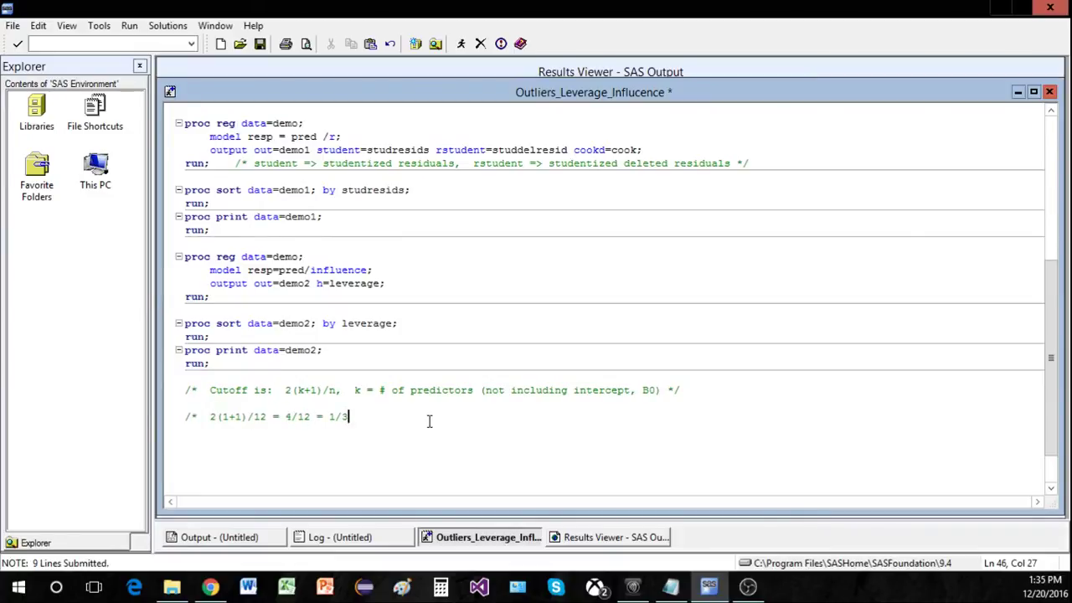
text(*/)
key(Return)
click(617, 537)
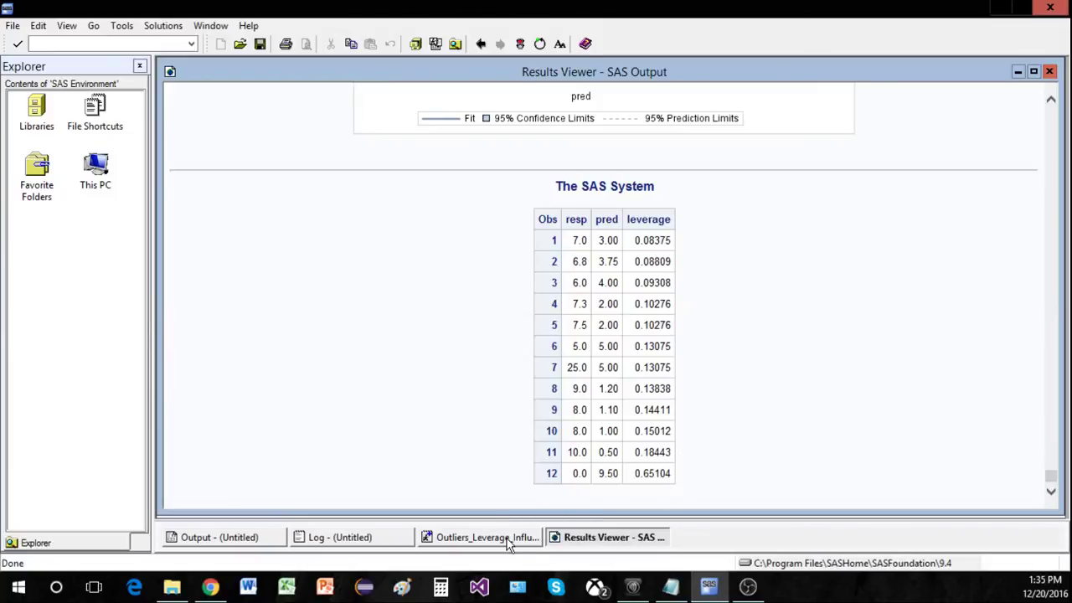
Rerun the PROC SGPLOT step to regenerate the resp-versus-pred scatter plot with its regression line
click(483, 536)
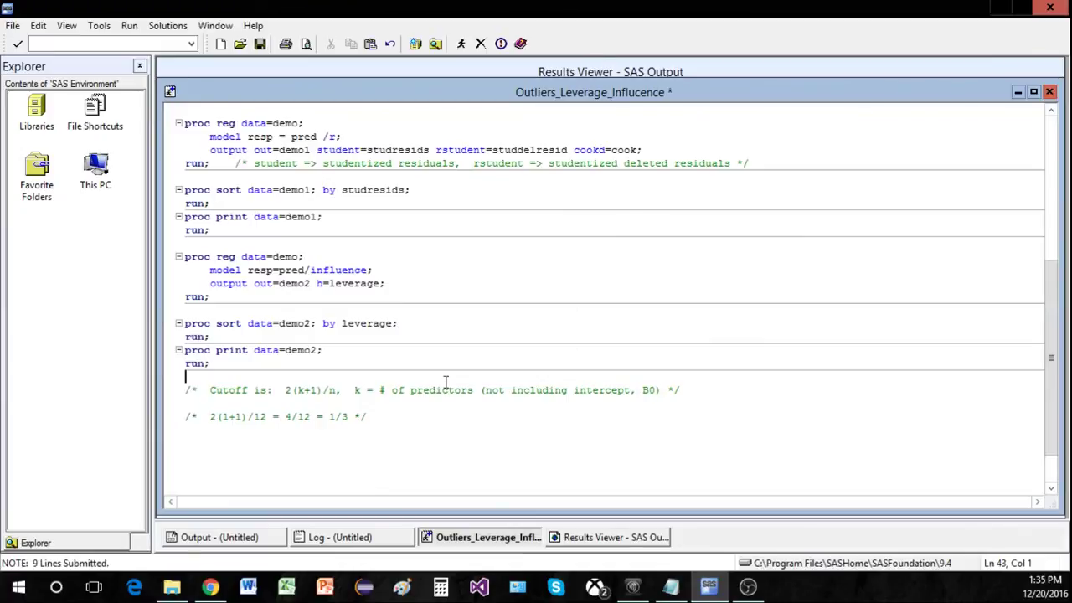
click(583, 540)
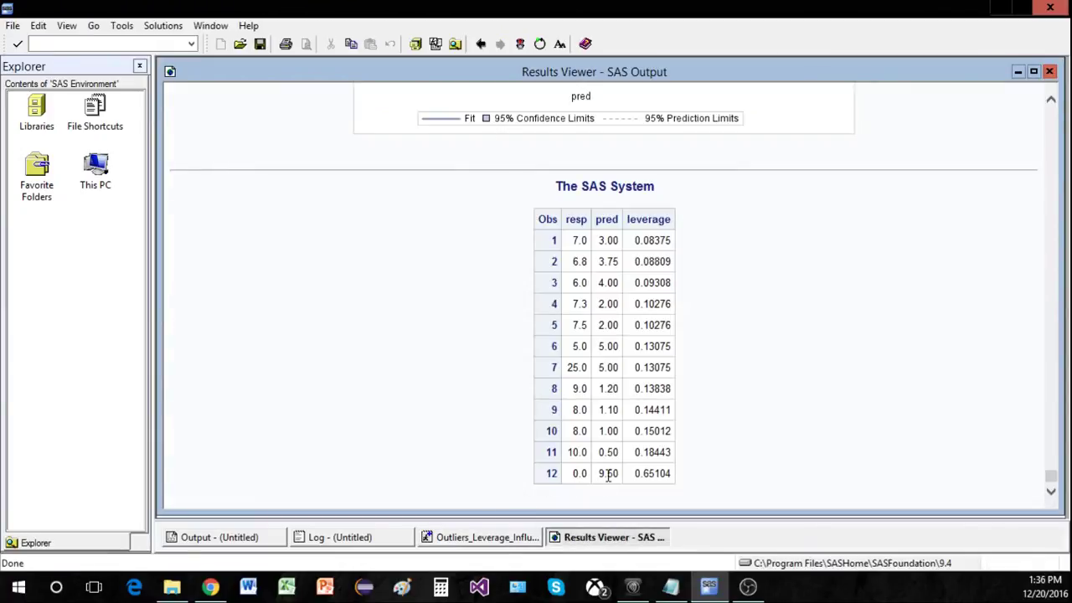
click(505, 544)
key(Left)
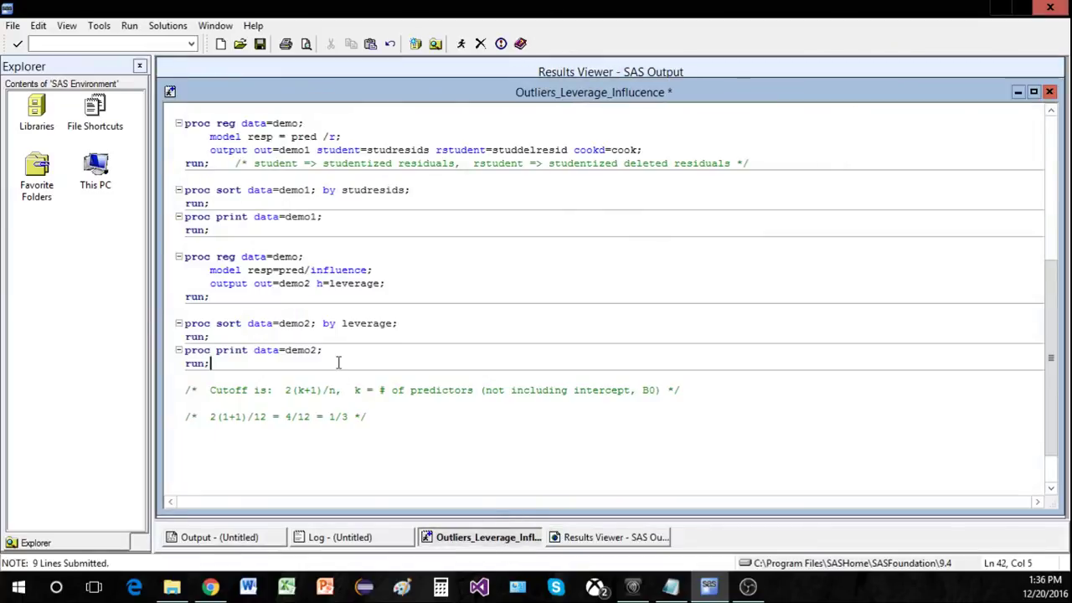
scroll(338, 361, up, 3)
drag(221, 220, 171, 191)
key(F8)
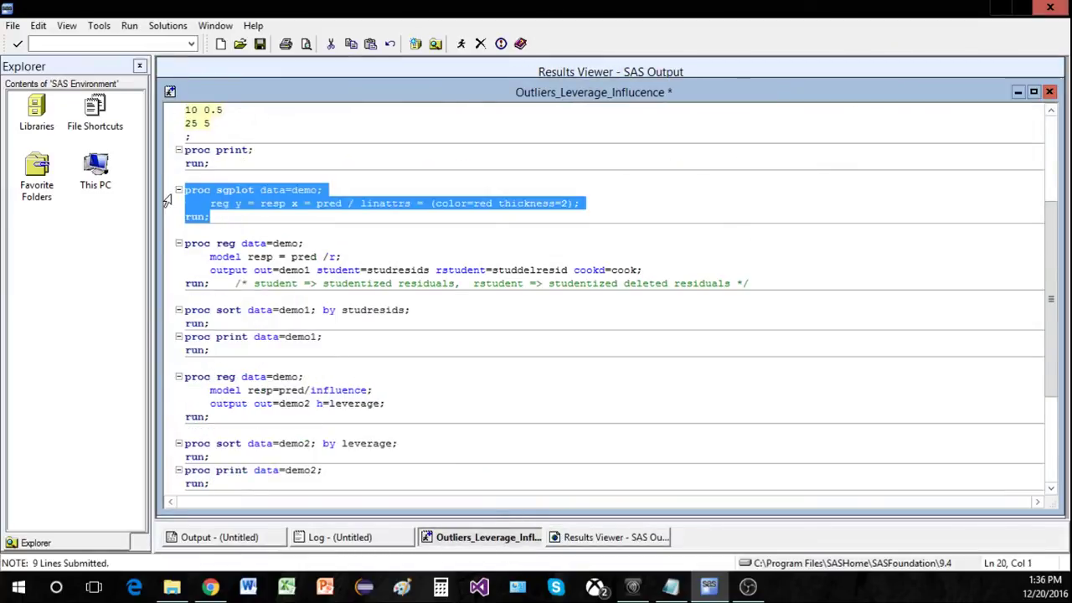